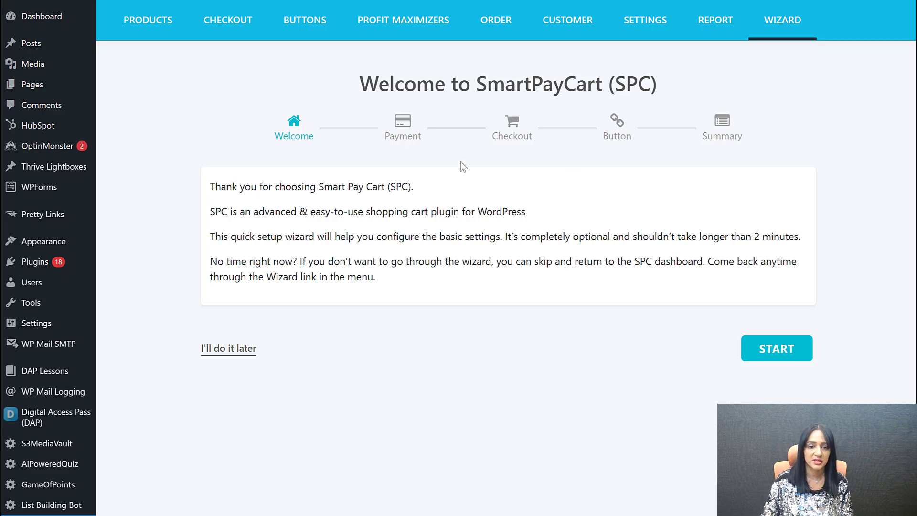
{"action": "mouse_move", "coordinate": [216, 21]}
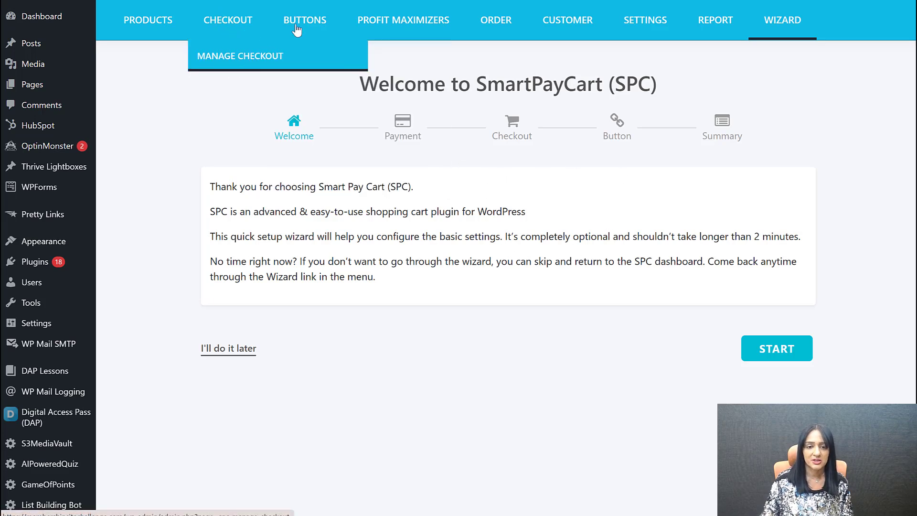
{"action": "mouse_move", "coordinate": [297, 28]}
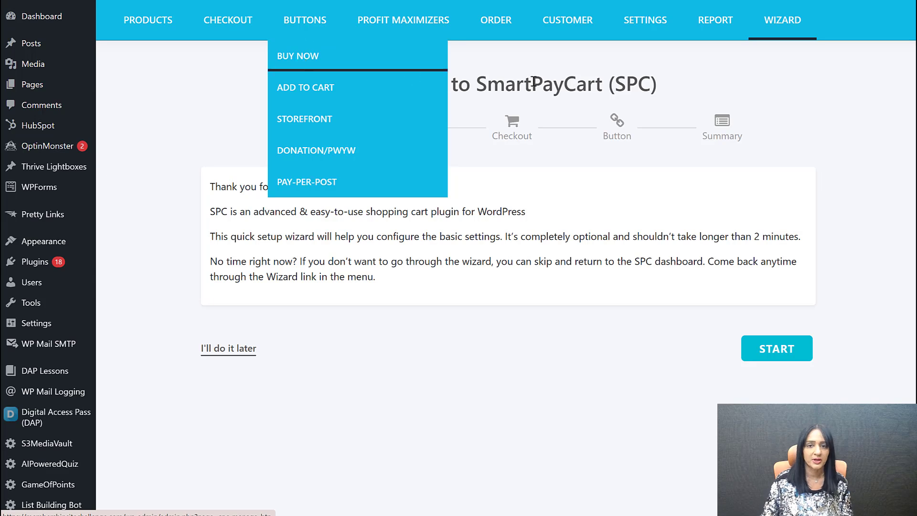
{"action": "mouse_move", "coordinate": [626, 24]}
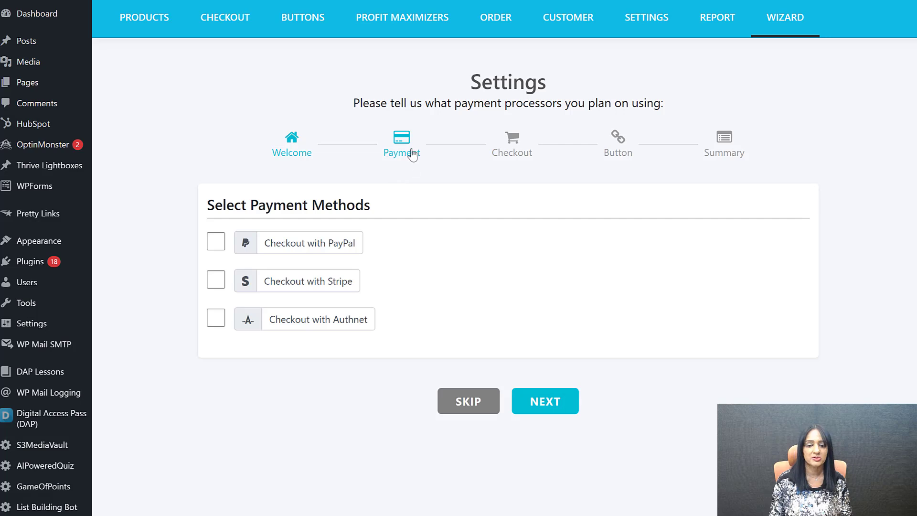
- Enable PayPal as a payment method and check its sandbox credentials form without changing it
{"action": "left_click", "coordinate": [216, 243]}
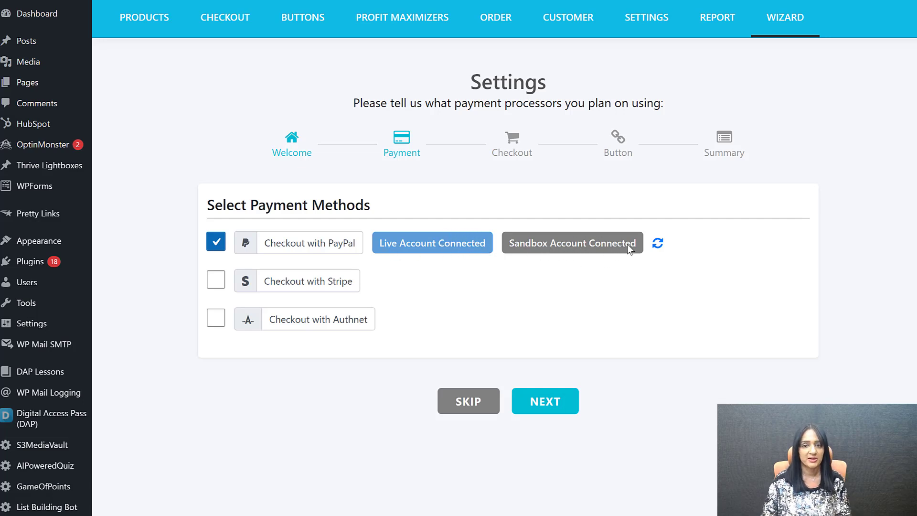
{"action": "left_click", "coordinate": [606, 249]}
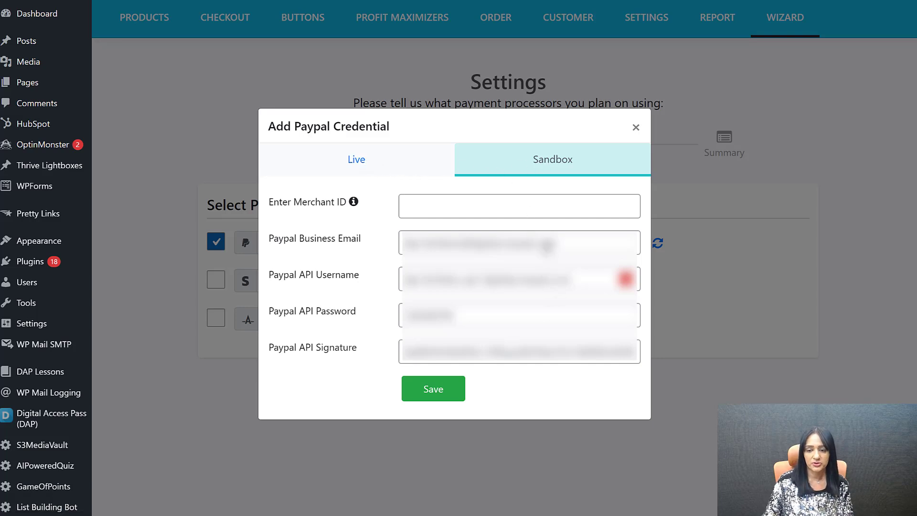
{"action": "left_click", "coordinate": [636, 128]}
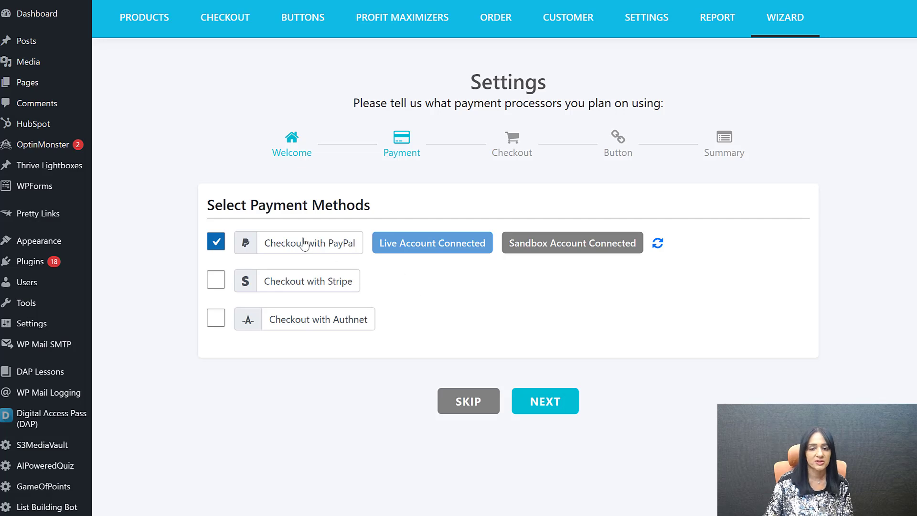
- Enable Stripe as a payment method and check its live credentials form without changing it
{"action": "left_click", "coordinate": [217, 281]}
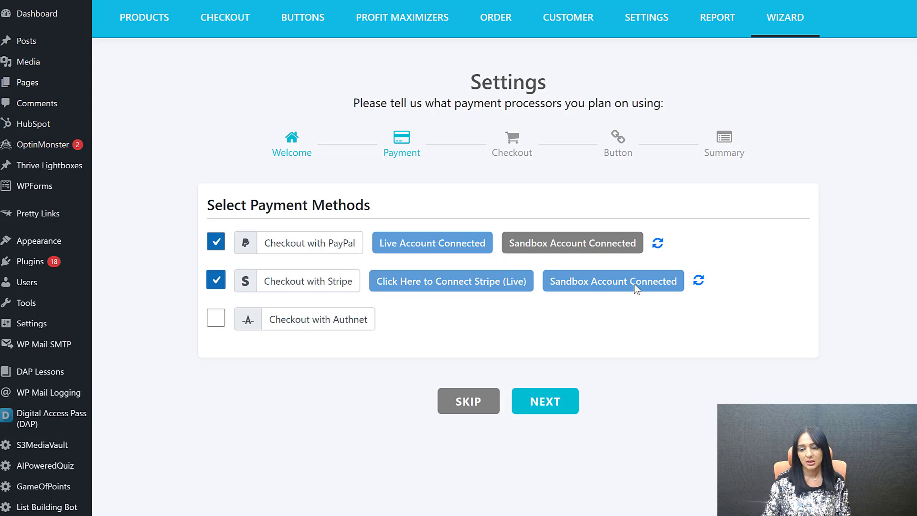
{"action": "left_click", "coordinate": [449, 281]}
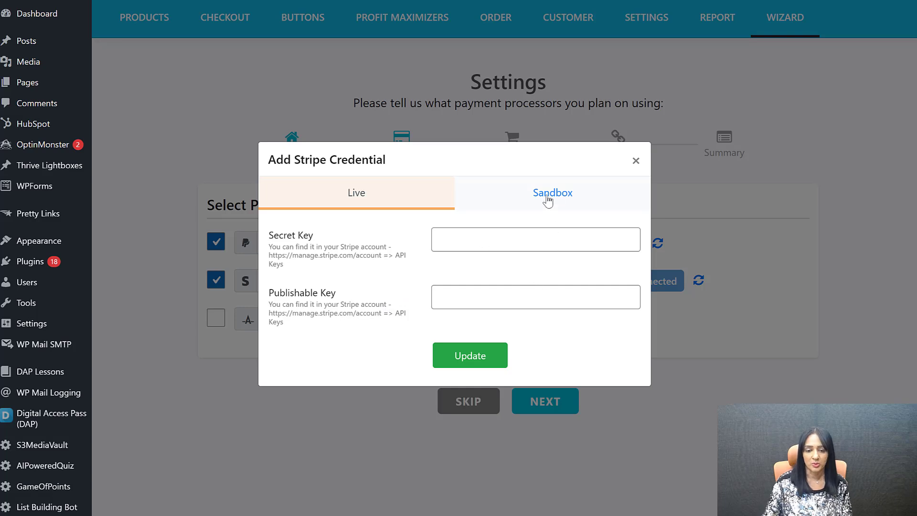
{"action": "left_click", "coordinate": [638, 161]}
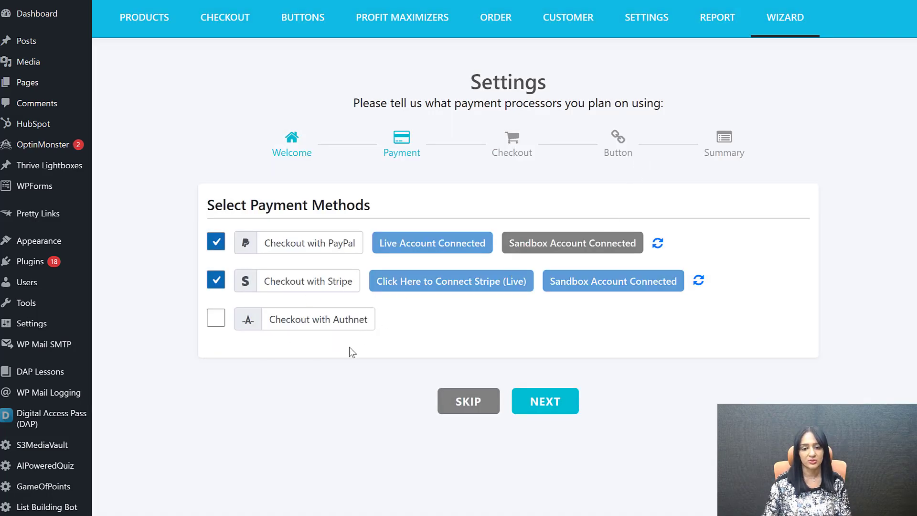
- Choose the Business account type on the PayPal sign-up page
{"action": "mouse_move", "coordinate": [225, 62]}
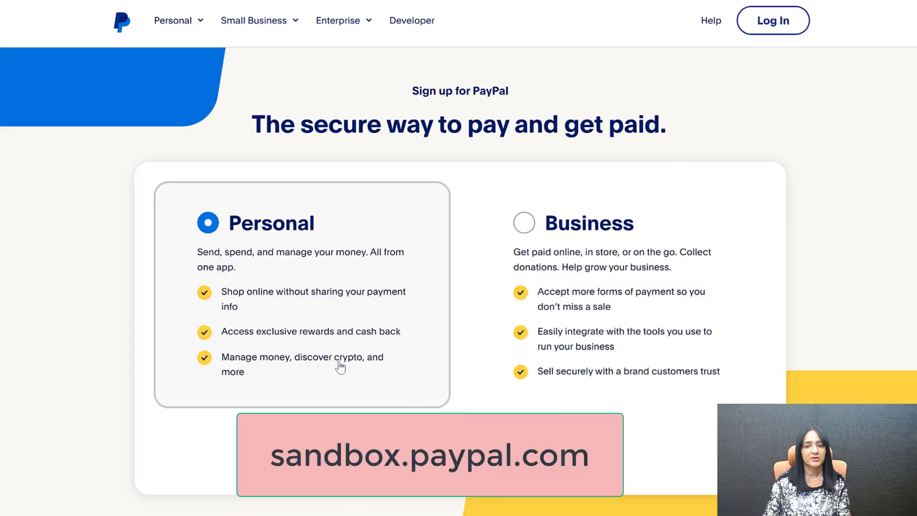
{"action": "left_click", "coordinate": [530, 227]}
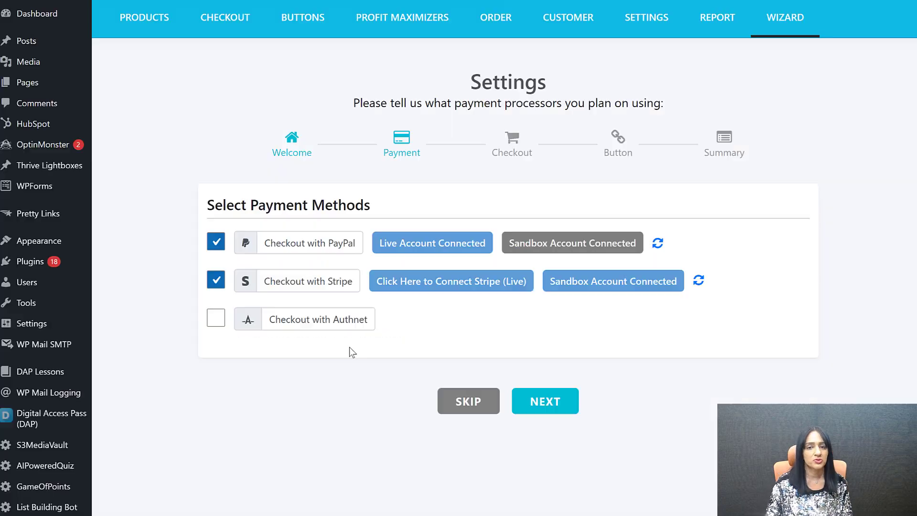
- Choose the existing "checkout" page as the checkout page URL in the setup wizard
{"action": "mouse_move", "coordinate": [225, 62]}
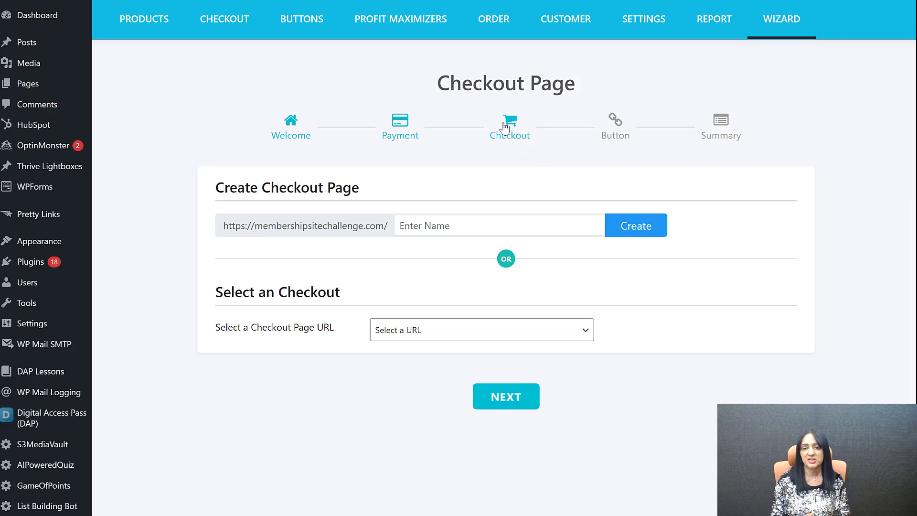
{"action": "left_click", "coordinate": [410, 338]}
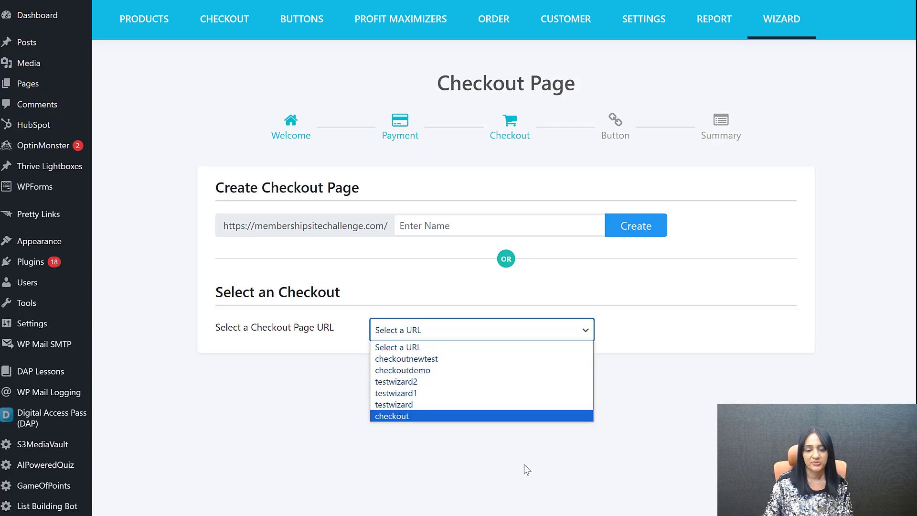
{"action": "left_click", "coordinate": [687, 388]}
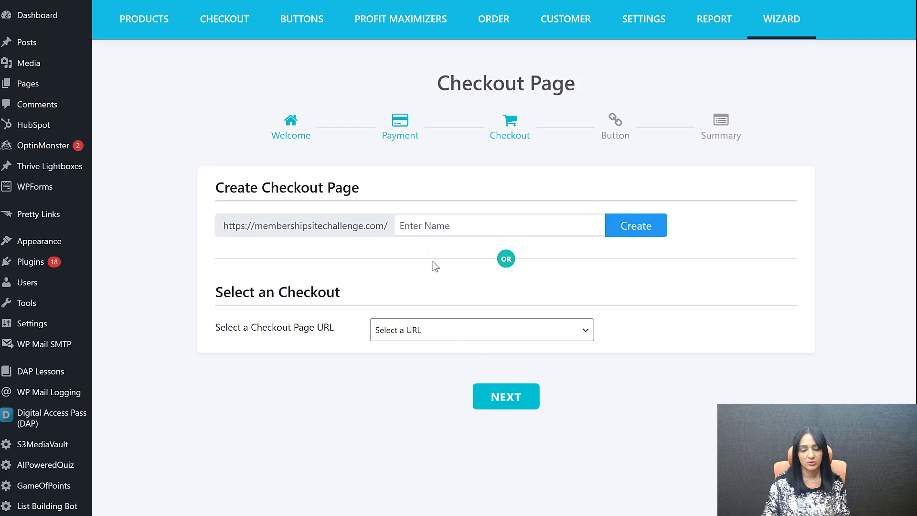
{"action": "left_click", "coordinate": [403, 330]}
{"action": "left_click", "coordinate": [400, 416]}
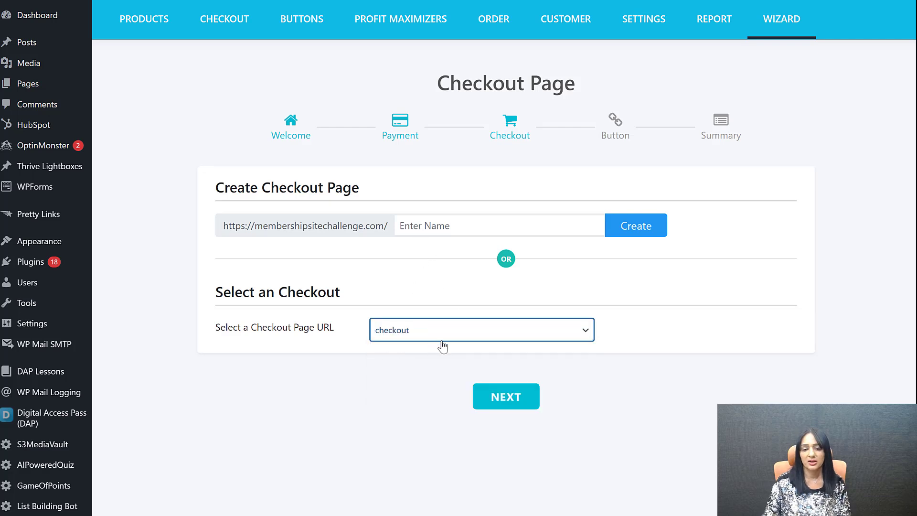
{"action": "left_click", "coordinate": [440, 244]}
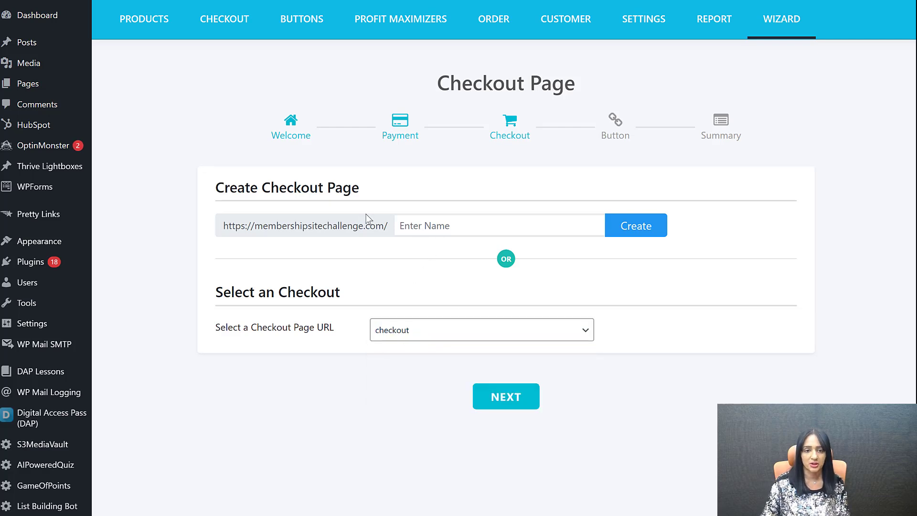
- Open the checkout page management list in a new tab and start adding a new checkout page
{"action": "mouse_move", "coordinate": [233, 21]}
{"action": "right_click", "coordinate": [242, 56]}
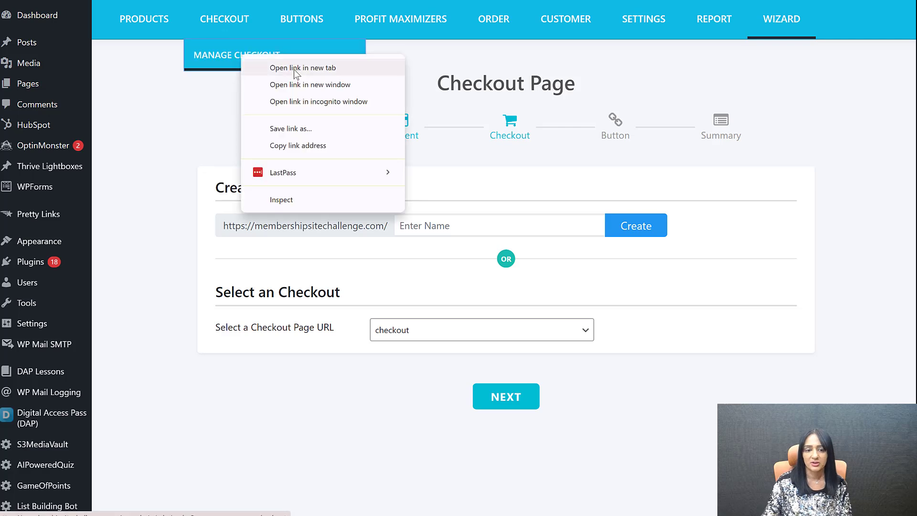
{"action": "left_click", "coordinate": [295, 70]}
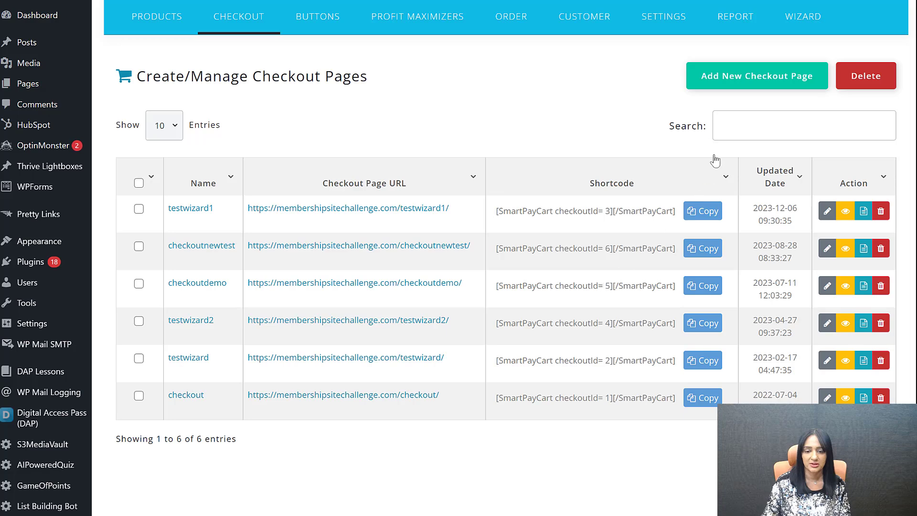
{"action": "left_click", "coordinate": [757, 76]}
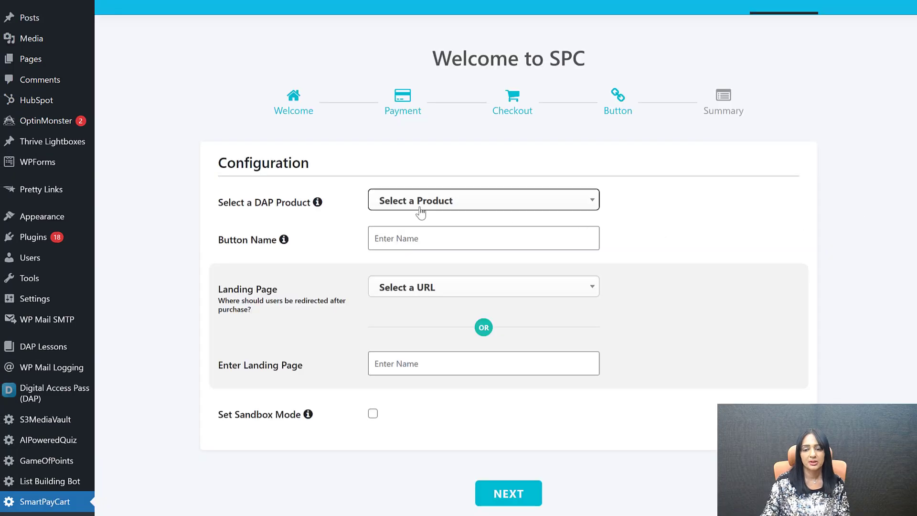
- Assign the DAP product "Digital Product" to the button and name the button "Digital Product - Special"
{"action": "left_click", "coordinate": [420, 211]}
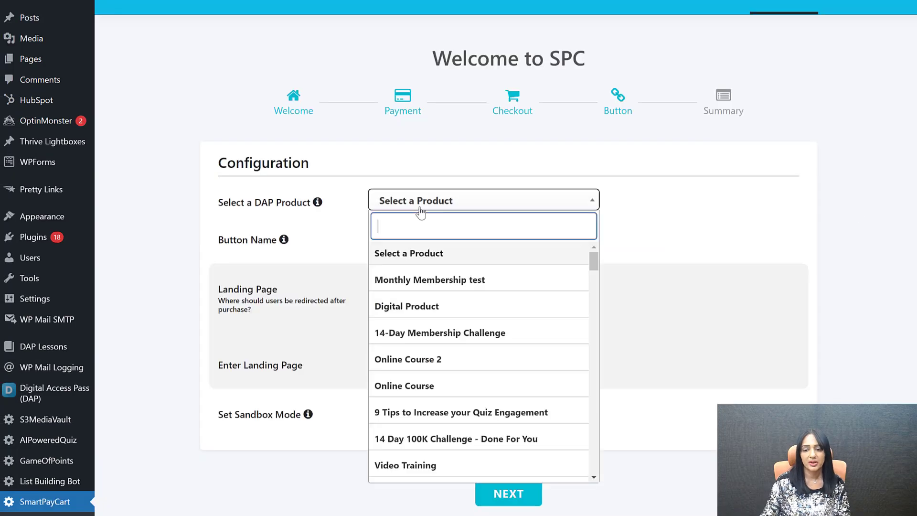
{"action": "left_click", "coordinate": [410, 306]}
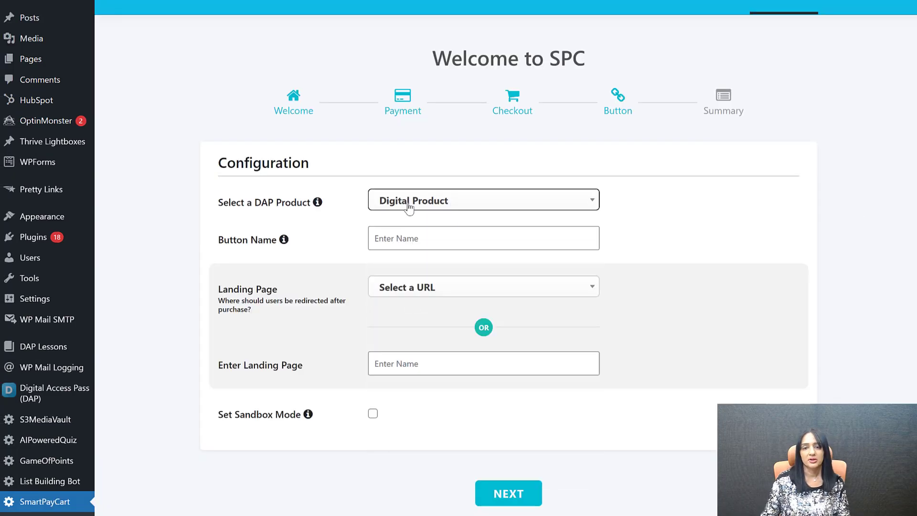
{"action": "left_click", "coordinate": [410, 239]}
{"action": "type", "text": "Digital Product -"}
{"action": "type", "text": "Special"}
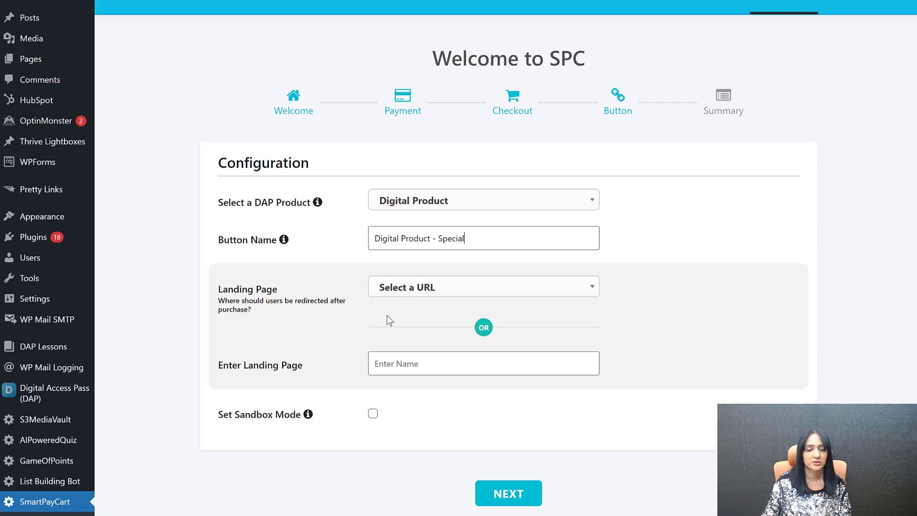
{"action": "left_click", "coordinate": [381, 364]}
{"action": "left_click", "coordinate": [478, 397]}
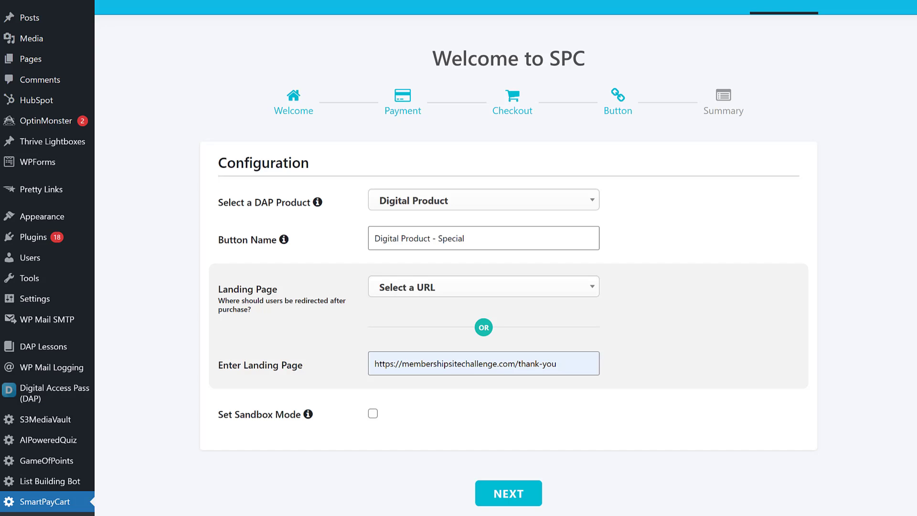
{"action": "left_click", "coordinate": [373, 413]}
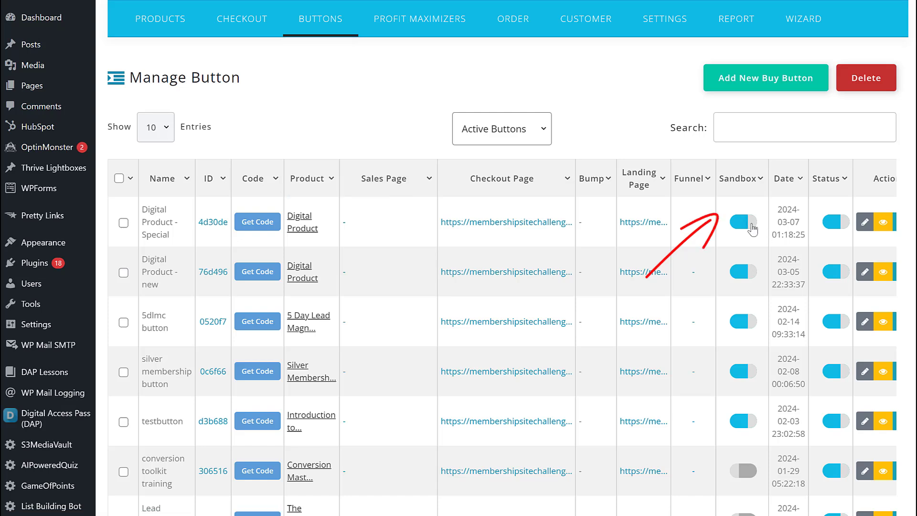
- Toggle the Digital Product - Special button's sandbox setting in the button list, and submit the wizard's button configuration
{"action": "left_click", "coordinate": [749, 225]}
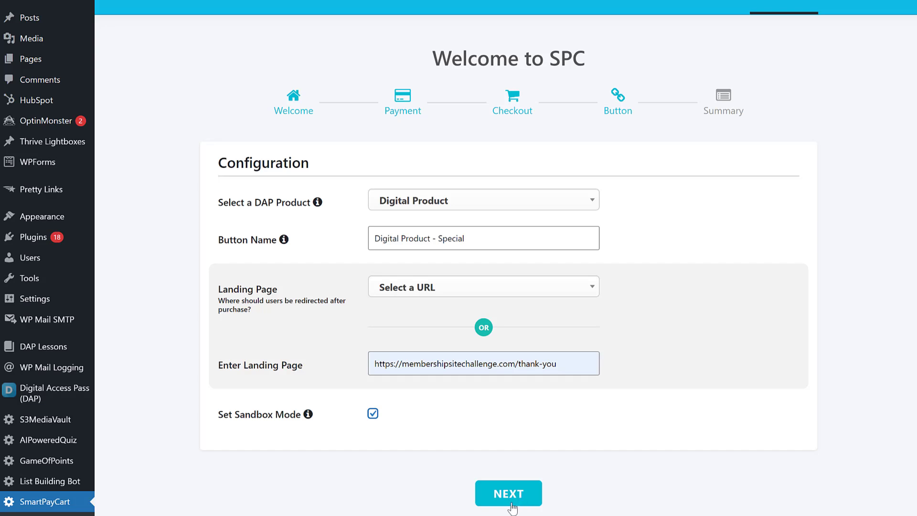
{"action": "left_click", "coordinate": [509, 505]}
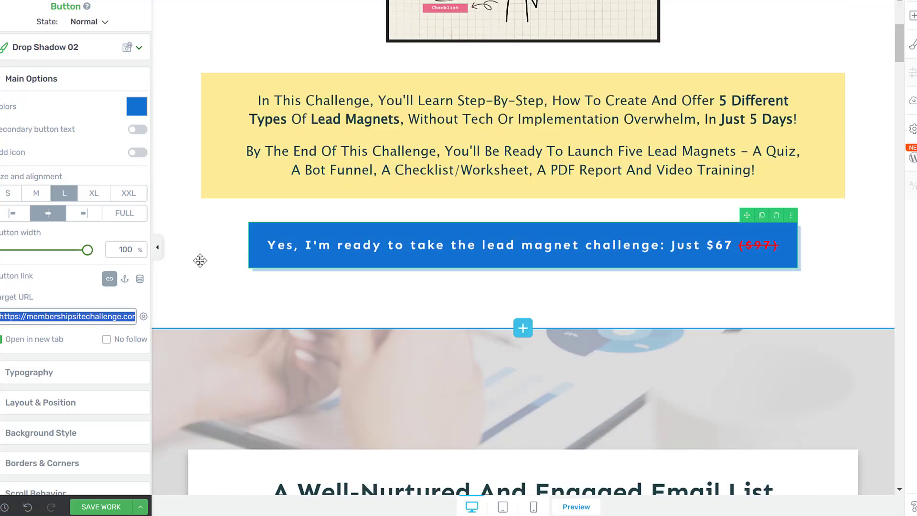
- Examine the target URL of the sales page's blue lead magnet challenge button and the checkout form for that offer
{"action": "left_click", "coordinate": [348, 219]}
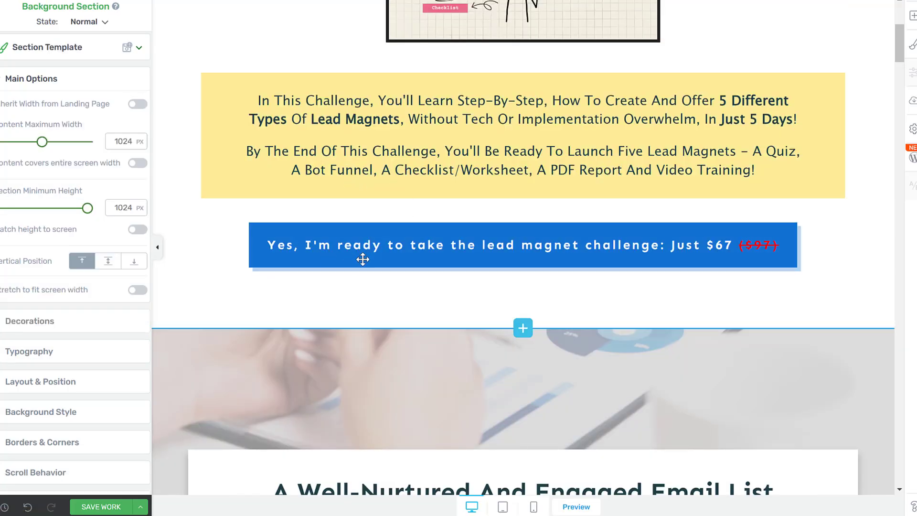
{"action": "left_click", "coordinate": [462, 233]}
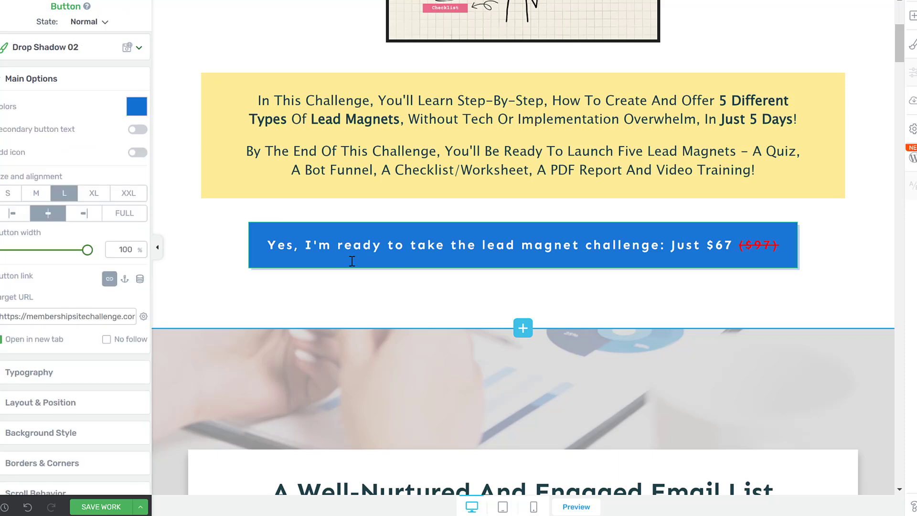
{"action": "left_click", "coordinate": [81, 316]}
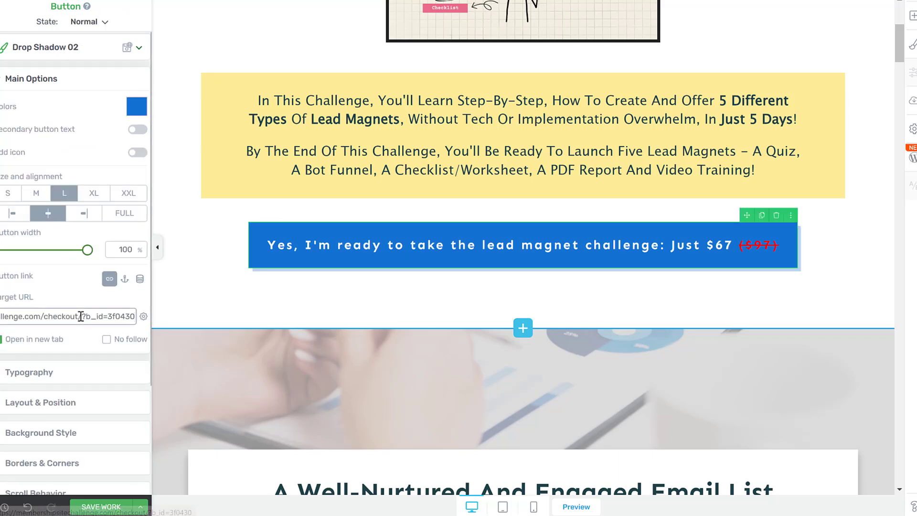
{"action": "triple_click", "coordinate": [109, 317]}
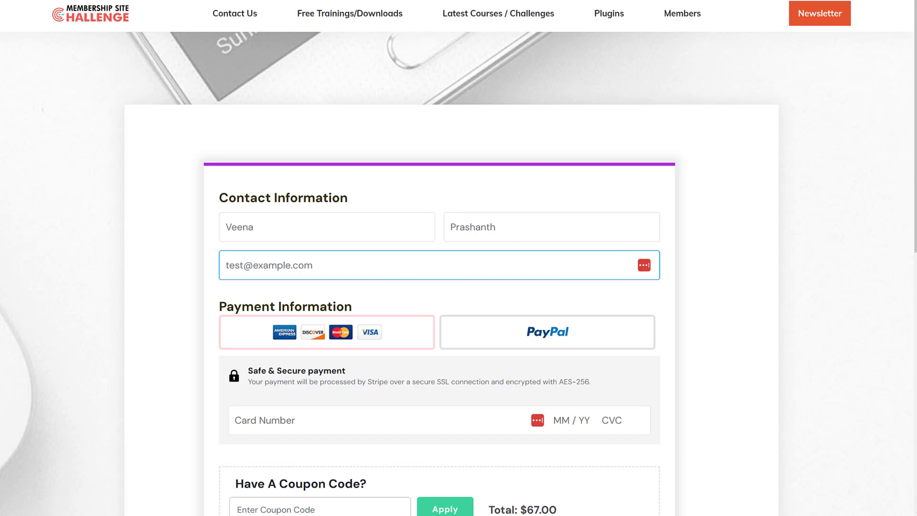
{"action": "scroll", "coordinate": [459, 258], "scroll_direction": "down", "scroll_amount": 4}
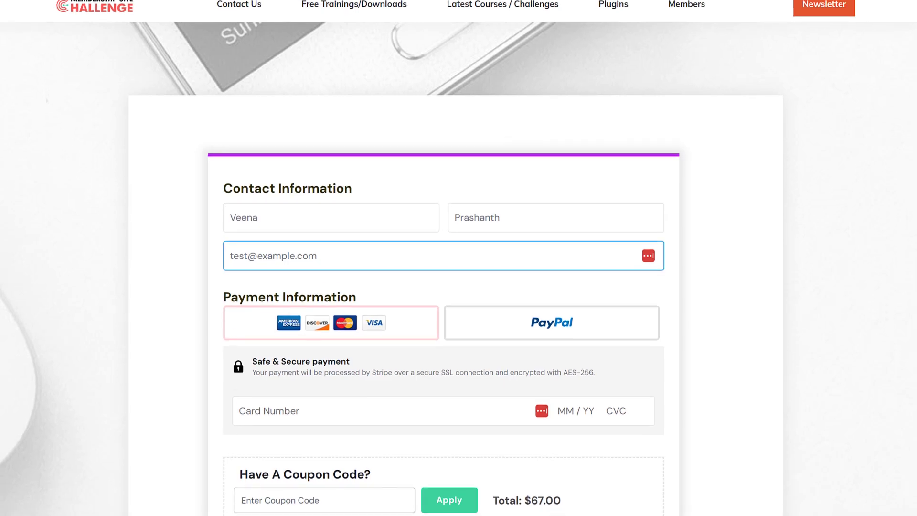
{"action": "scroll", "coordinate": [459, 258], "scroll_direction": "down", "scroll_amount": 2}
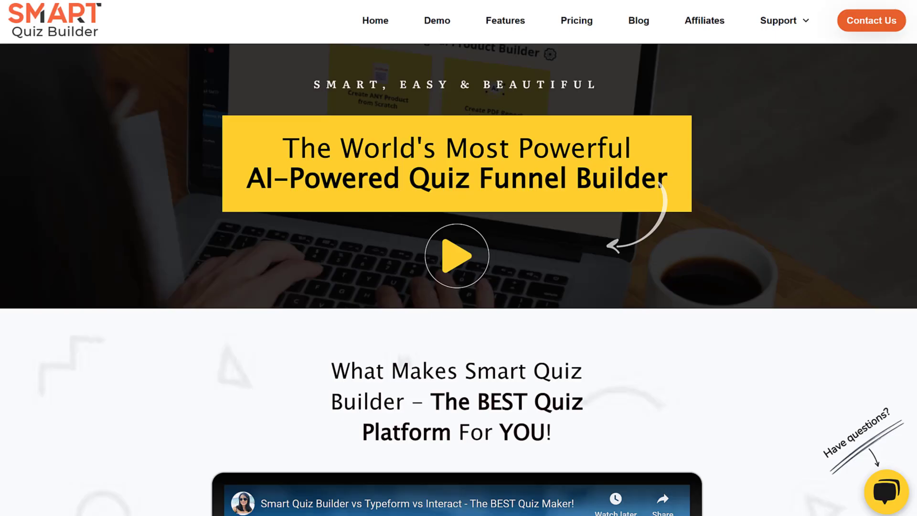
- Browse the Smart Quiz Builder home page and follow its "I'm Ready To Get Started Now" link
{"action": "scroll", "coordinate": [459, 258], "scroll_direction": "down", "scroll_amount": 9}
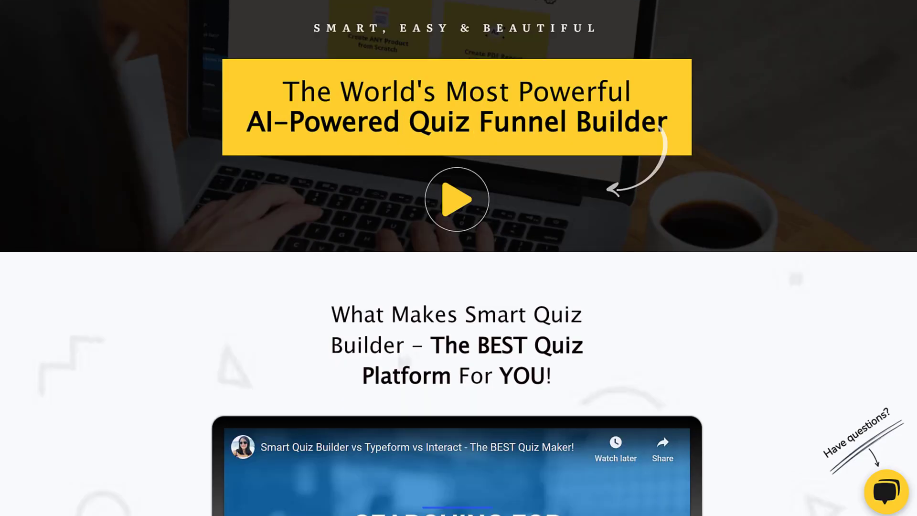
{"action": "scroll", "coordinate": [526, 123], "scroll_direction": "down", "scroll_amount": 18}
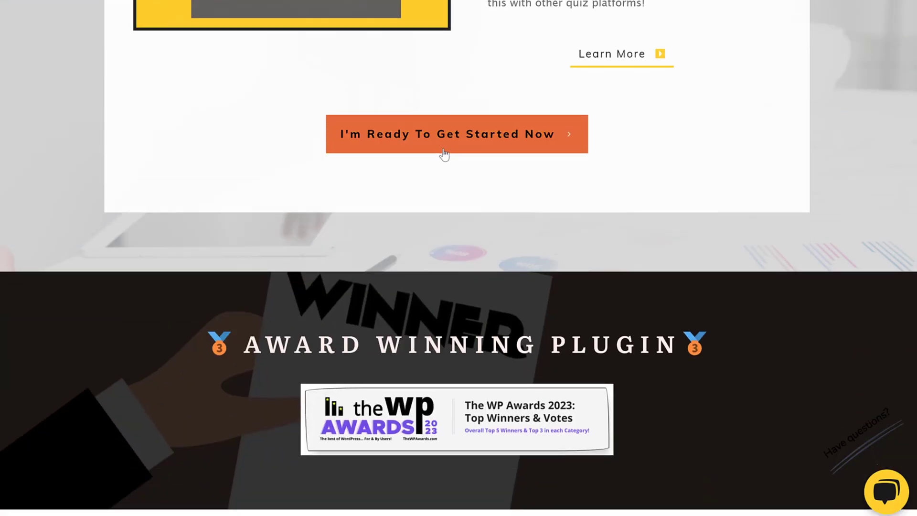
{"action": "left_click", "coordinate": [459, 145]}
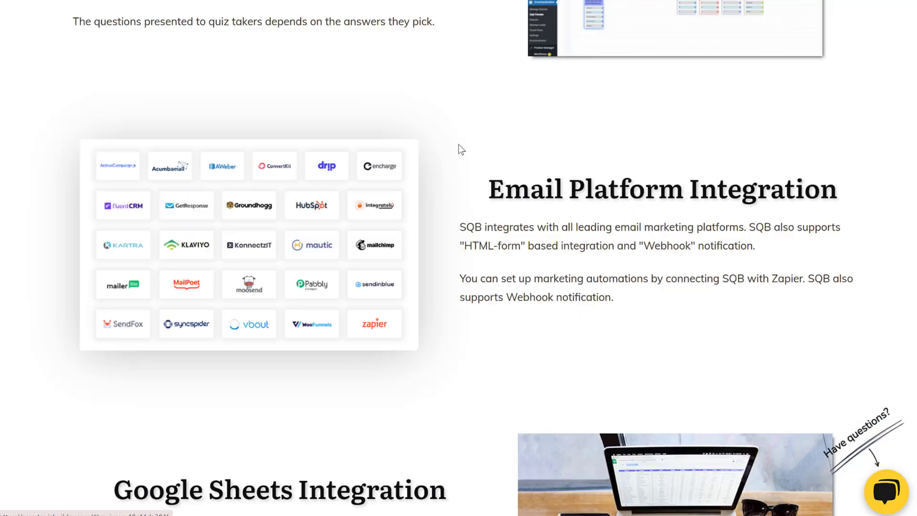
- Open the $69/year 1-Site License checkout and examine its contact, payment, order bump and coupon sections
{"action": "scroll", "coordinate": [84, 462], "scroll_direction": "down", "scroll_amount": 2}
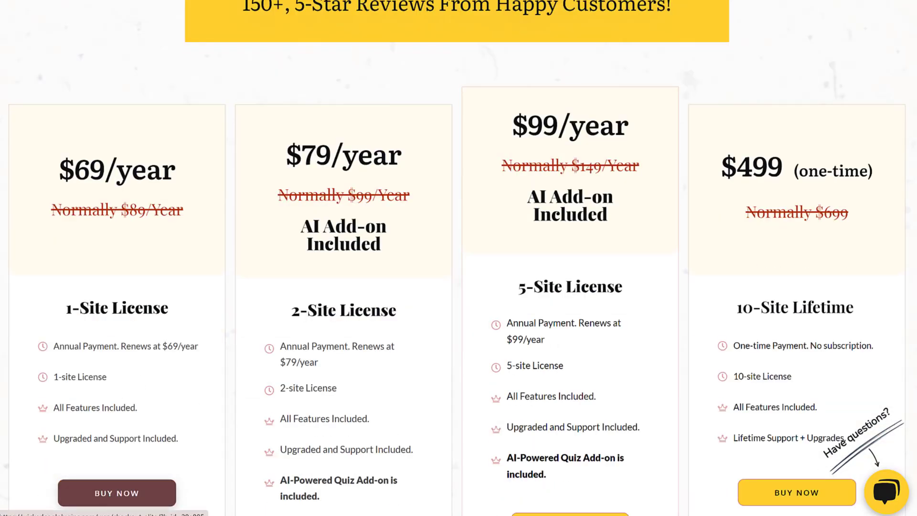
{"action": "left_click", "coordinate": [117, 493]}
{"action": "scroll", "coordinate": [459, 258], "scroll_direction": "down", "scroll_amount": 2}
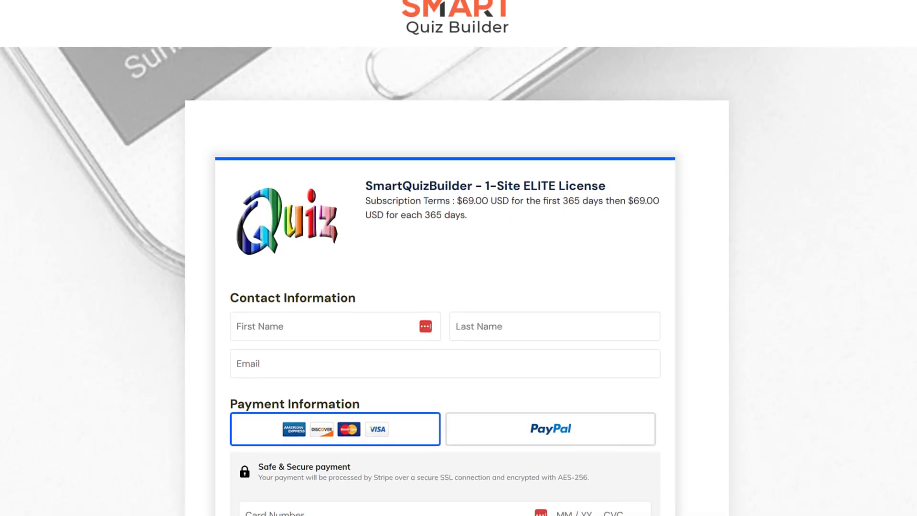
{"action": "scroll", "coordinate": [459, 258], "scroll_direction": "up", "scroll_amount": 1}
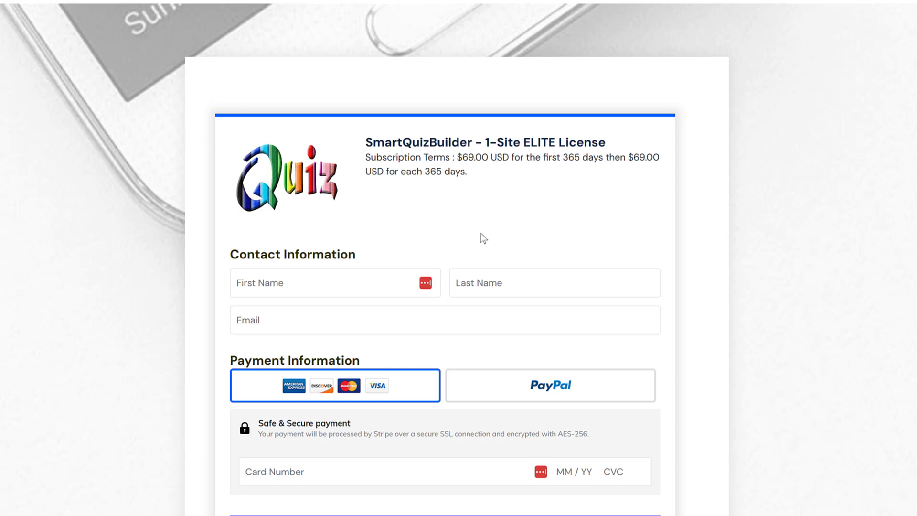
{"action": "scroll", "coordinate": [457, 259], "scroll_direction": "down", "scroll_amount": 5}
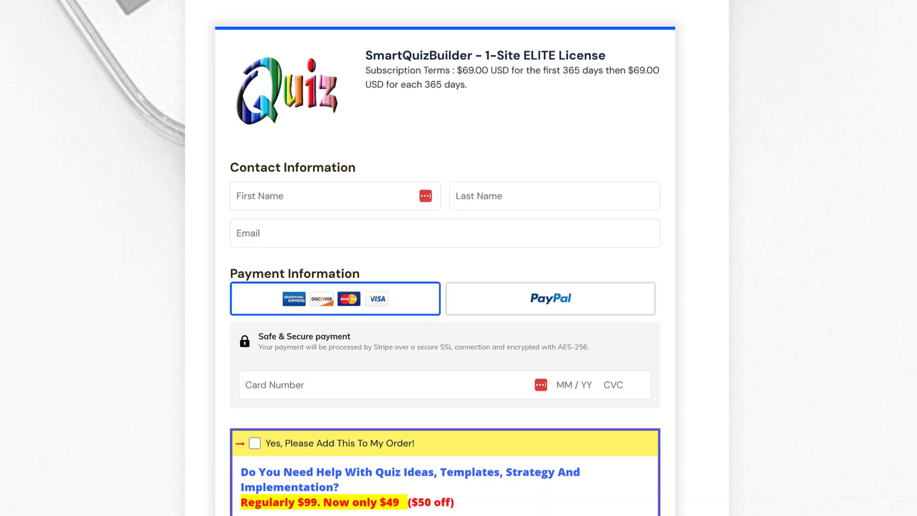
{"action": "scroll", "coordinate": [457, 259], "scroll_direction": "down", "scroll_amount": 5}
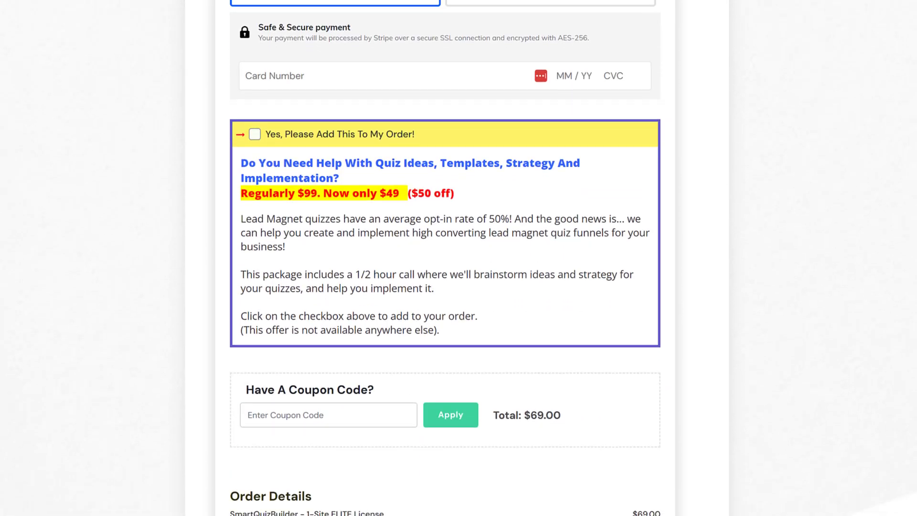
{"action": "scroll", "coordinate": [457, 258], "scroll_direction": "up", "scroll_amount": 8}
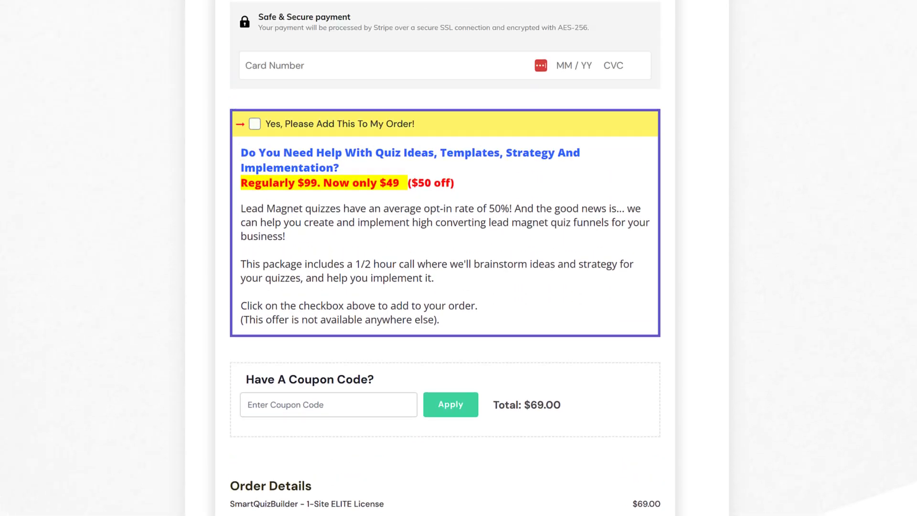
{"action": "scroll", "coordinate": [457, 258], "scroll_direction": "up", "scroll_amount": 3}
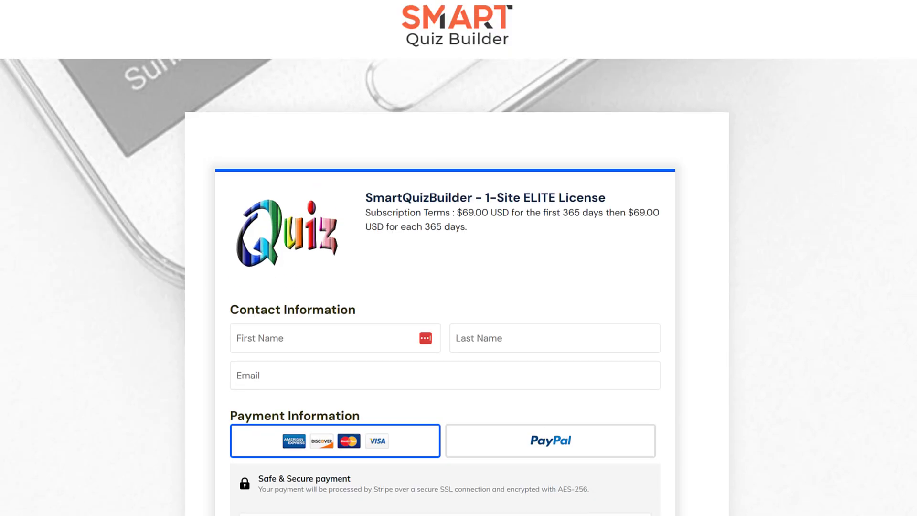
{"action": "scroll", "coordinate": [399, 229], "scroll_direction": "down", "scroll_amount": 3}
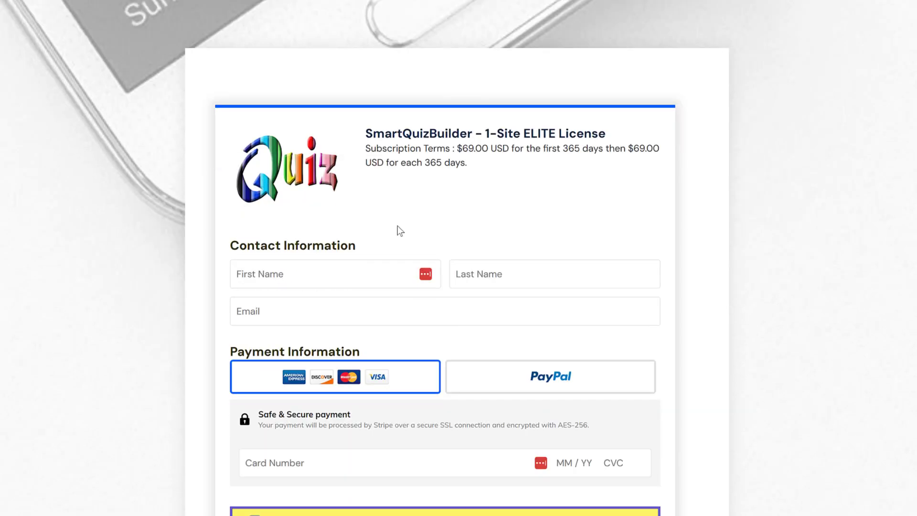
{"action": "scroll", "coordinate": [227, 78], "scroll_direction": "down", "scroll_amount": 5}
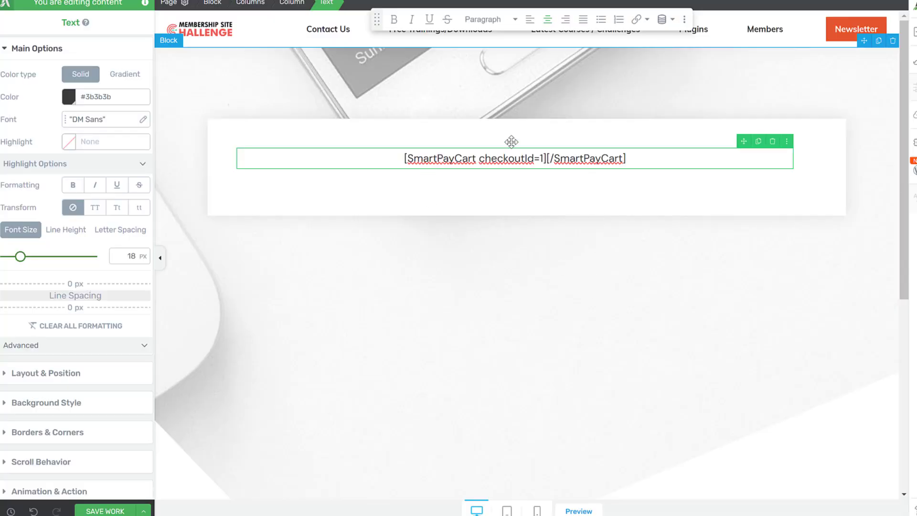
- Compare the page containing the SmartPayCart checkout shortcode in the editor with the live 1-Site ELITE License checkout form
{"action": "left_click", "coordinate": [607, 204]}
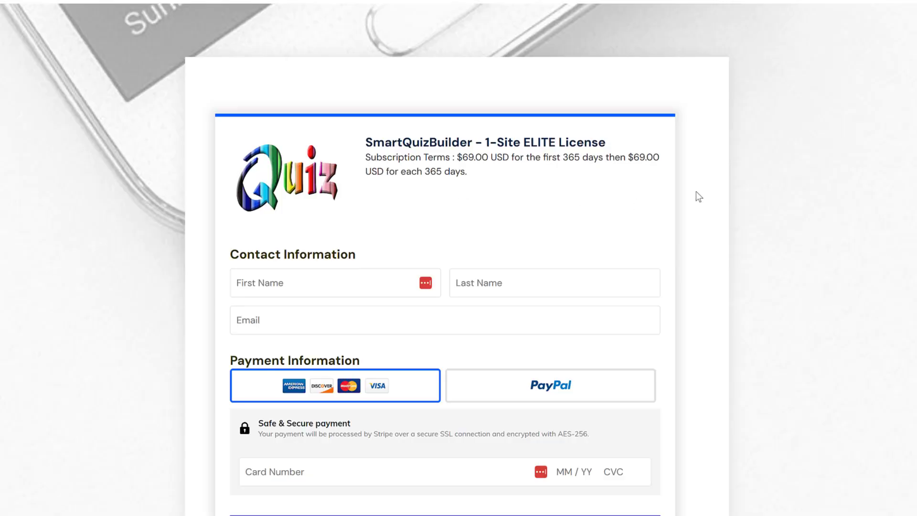
{"action": "scroll", "coordinate": [456, 258], "scroll_direction": "down", "scroll_amount": 5}
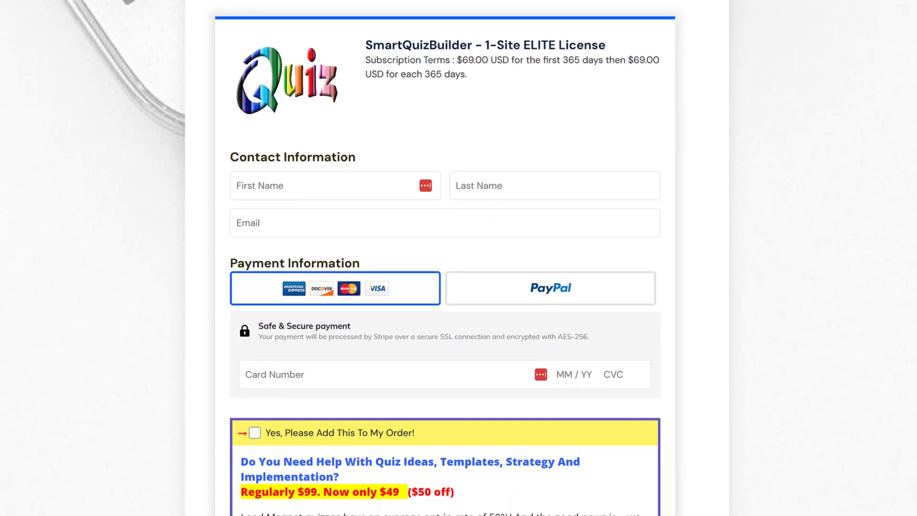
{"action": "scroll", "coordinate": [445, 258], "scroll_direction": "down", "scroll_amount": 6}
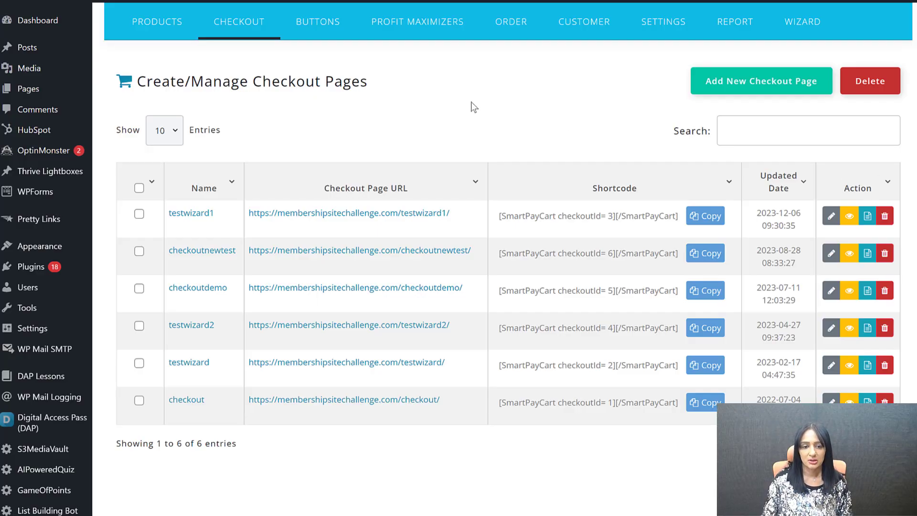
- Open the checkout page named "checkout" for editing and review its page name, URL and payment method settings
{"action": "mouse_move", "coordinate": [226, 43]}
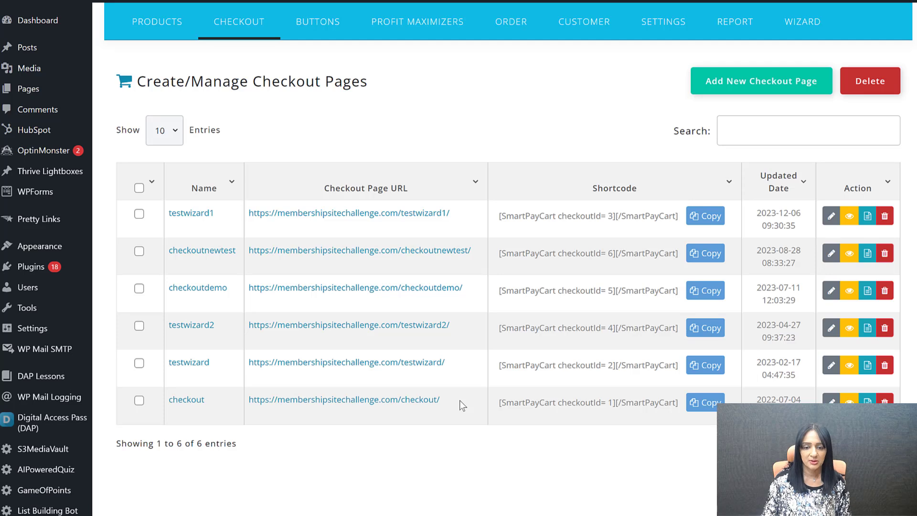
{"action": "left_click", "coordinate": [399, 401]}
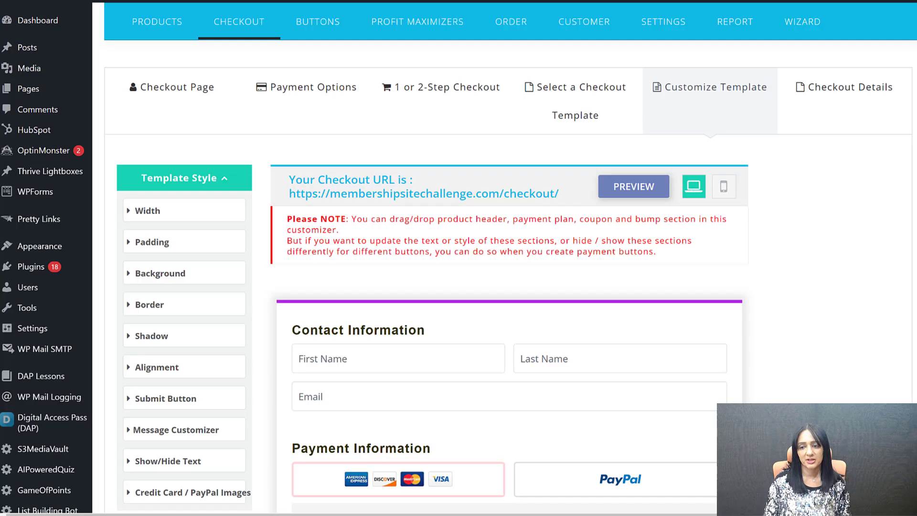
{"action": "mouse_move", "coordinate": [916, 52]}
{"action": "left_mouse_down"}
{"action": "mouse_move", "coordinate": [916, 234]}
{"action": "mouse_move", "coordinate": [916, 67]}
{"action": "left_mouse_up"}
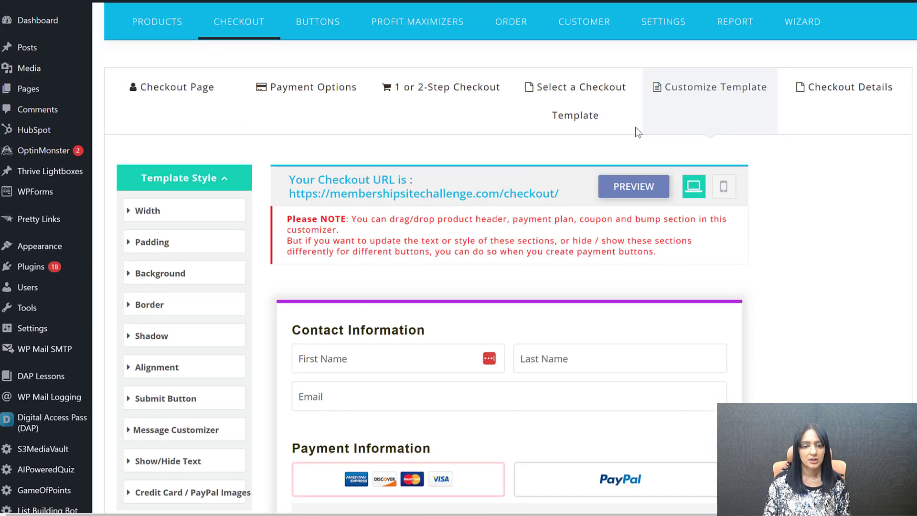
{"action": "left_click", "coordinate": [173, 92]}
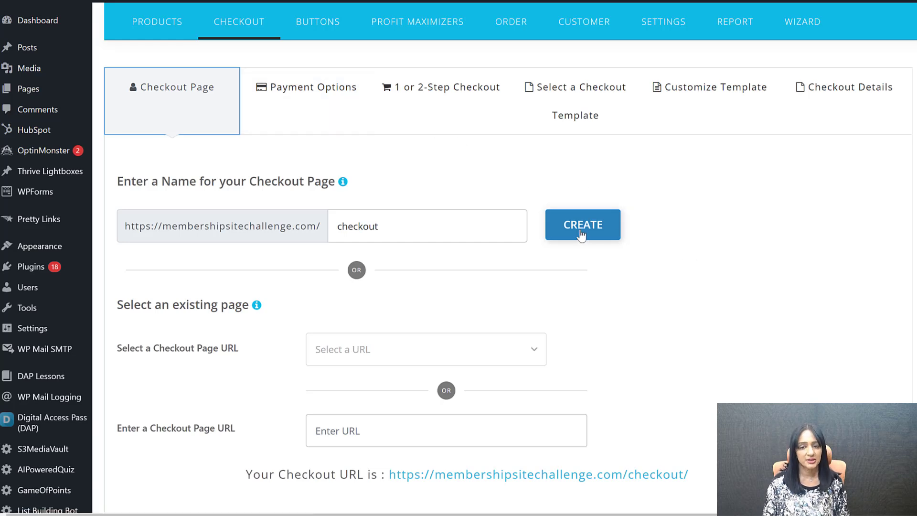
{"action": "left_click", "coordinate": [287, 95]}
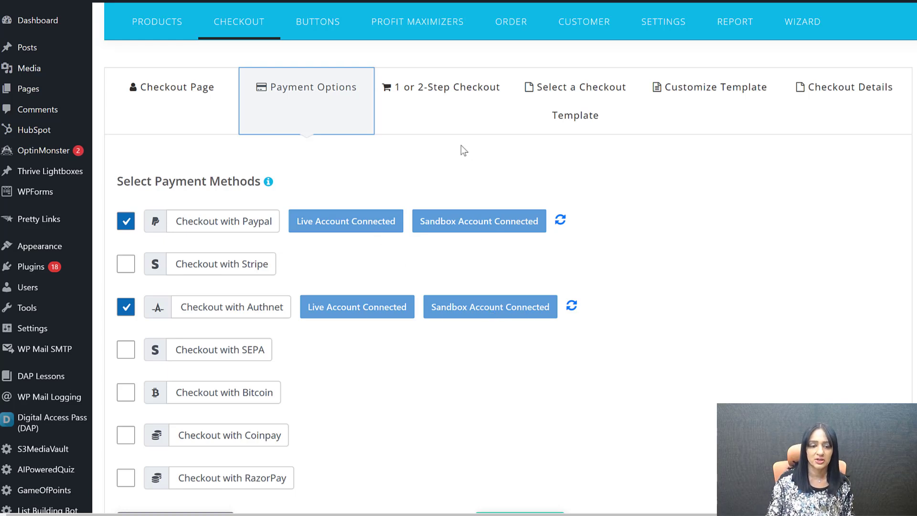
- Review the available checkout types: 1-step, 2-step, Donation/PWYW and Credits
{"action": "left_click", "coordinate": [461, 91]}
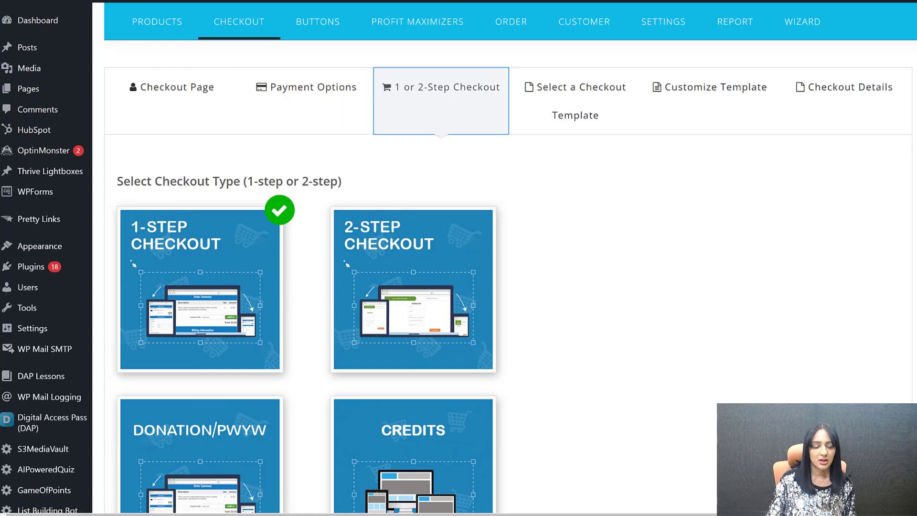
{"action": "scroll", "coordinate": [880, 194], "scroll_direction": "down", "scroll_amount": 2}
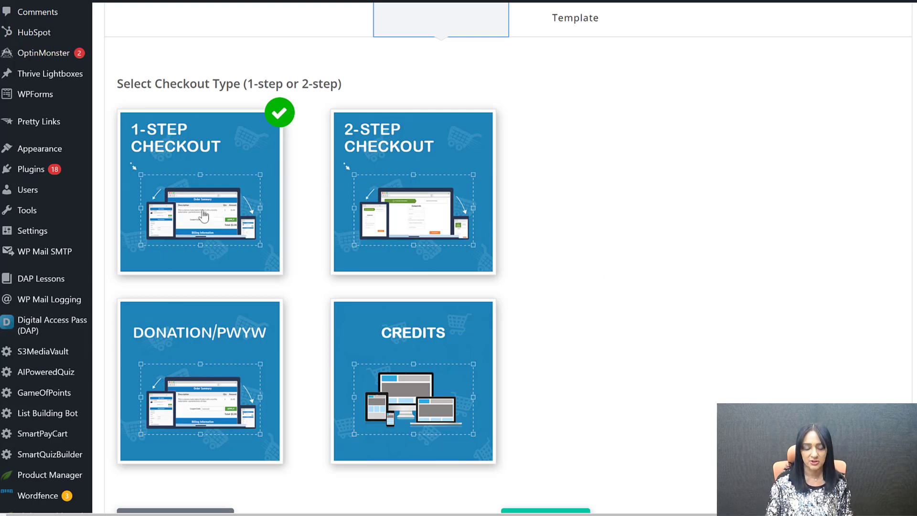
{"action": "scroll", "coordinate": [488, 53], "scroll_direction": "up", "scroll_amount": 2}
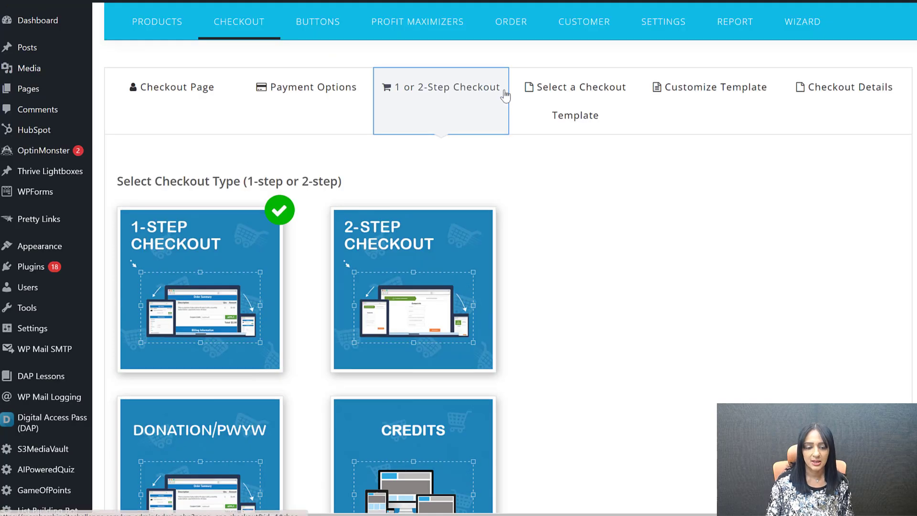
{"action": "mouse_move", "coordinate": [327, 32]}
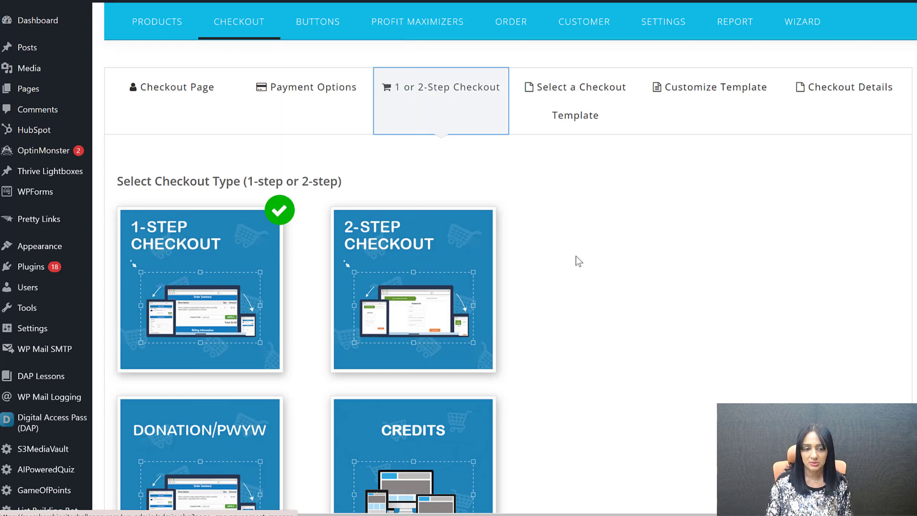
{"action": "scroll", "coordinate": [664, 252], "scroll_direction": "down", "scroll_amount": 3}
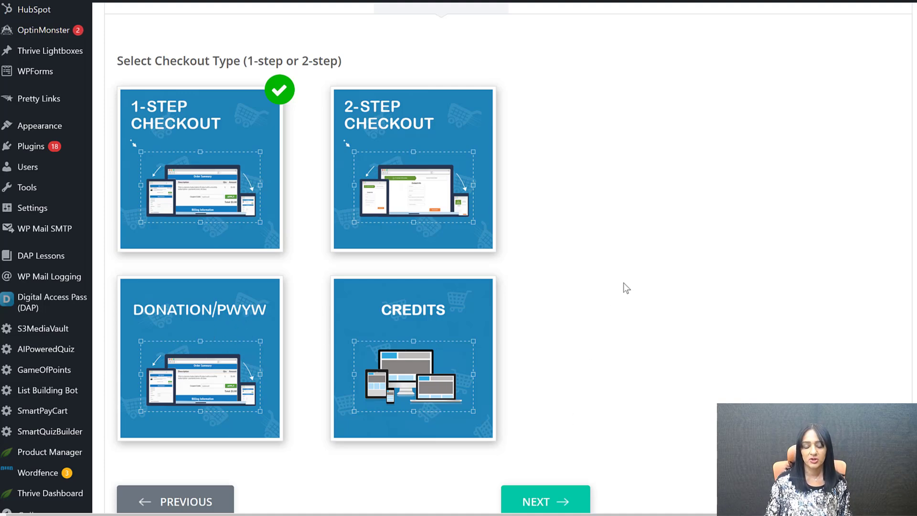
{"action": "scroll", "coordinate": [626, 248], "scroll_direction": "up", "scroll_amount": 3}
- Browse the one-column and two-column checkout templates offered for the checkout page
{"action": "left_click", "coordinate": [574, 98]}
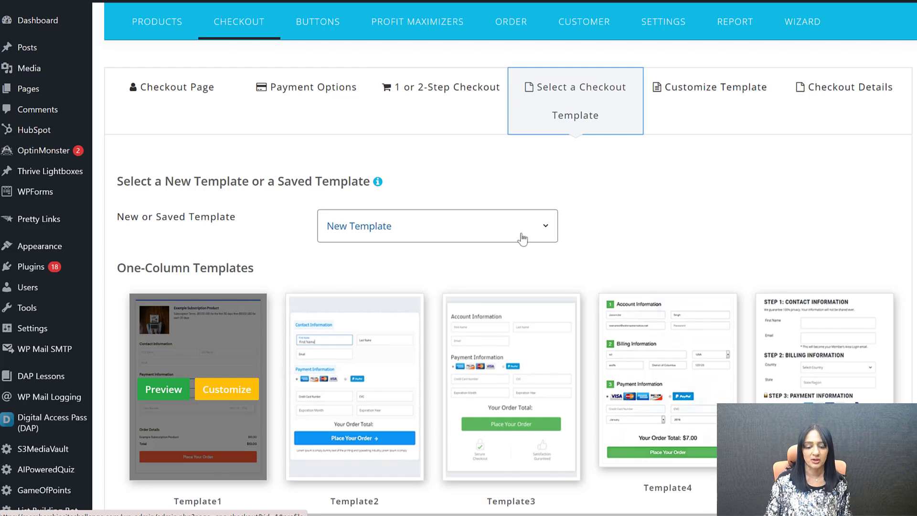
{"action": "scroll", "coordinate": [240, 281], "scroll_direction": "down", "scroll_amount": 3}
{"action": "scroll", "coordinate": [251, 215], "scroll_direction": "down", "scroll_amount": 10}
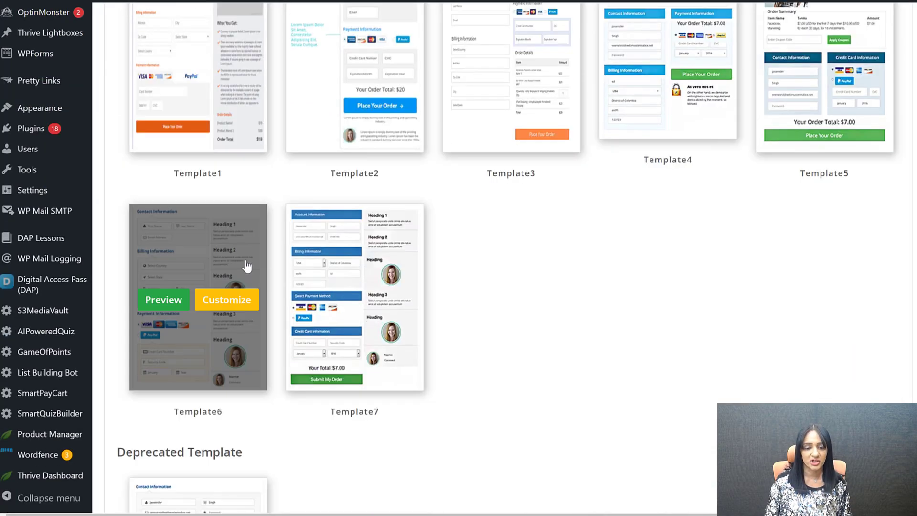
{"action": "scroll", "coordinate": [247, 267], "scroll_direction": "up", "scroll_amount": 10}
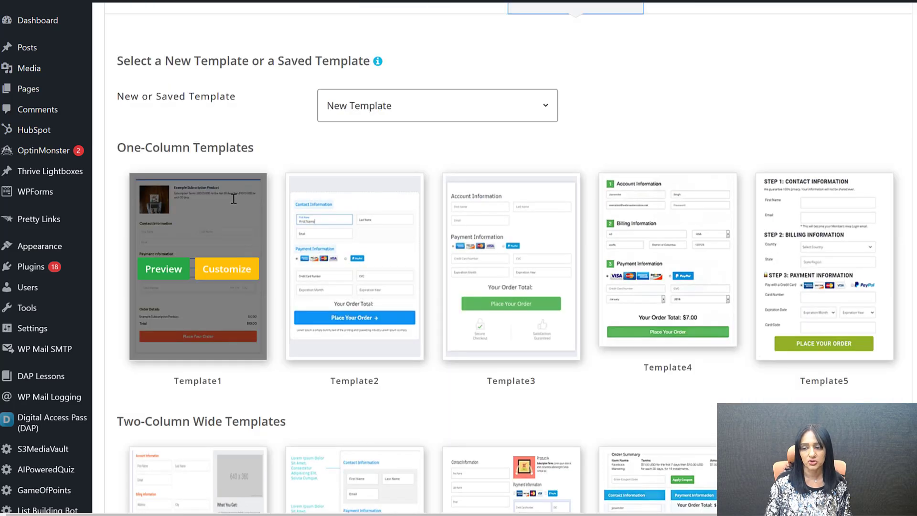
{"action": "scroll", "coordinate": [233, 199], "scroll_direction": "up", "scroll_amount": 3}
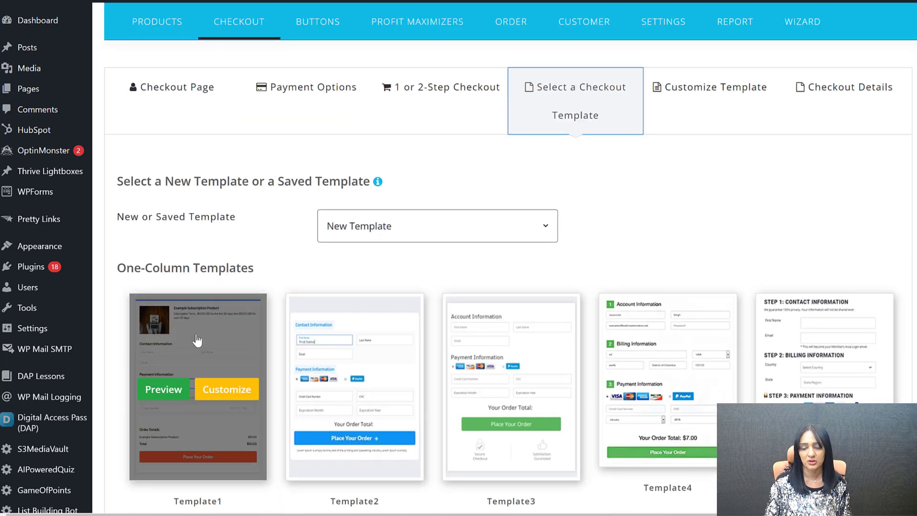
- Review the checkout form and style options in the template customizer, and view the checkout page's URL and shortcode details
{"action": "left_click", "coordinate": [711, 89]}
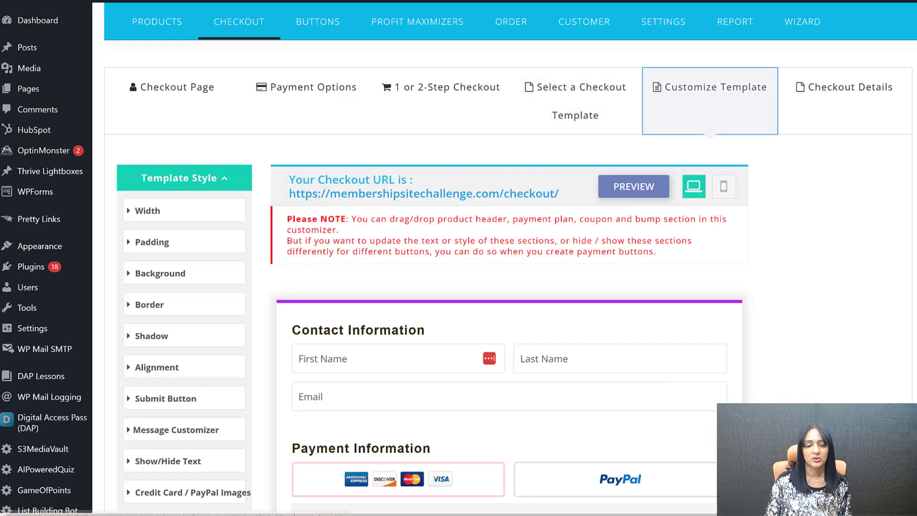
{"action": "scroll", "coordinate": [507, 268], "scroll_direction": "down", "scroll_amount": 3}
{"action": "scroll", "coordinate": [912, 181], "scroll_direction": "down", "scroll_amount": 8}
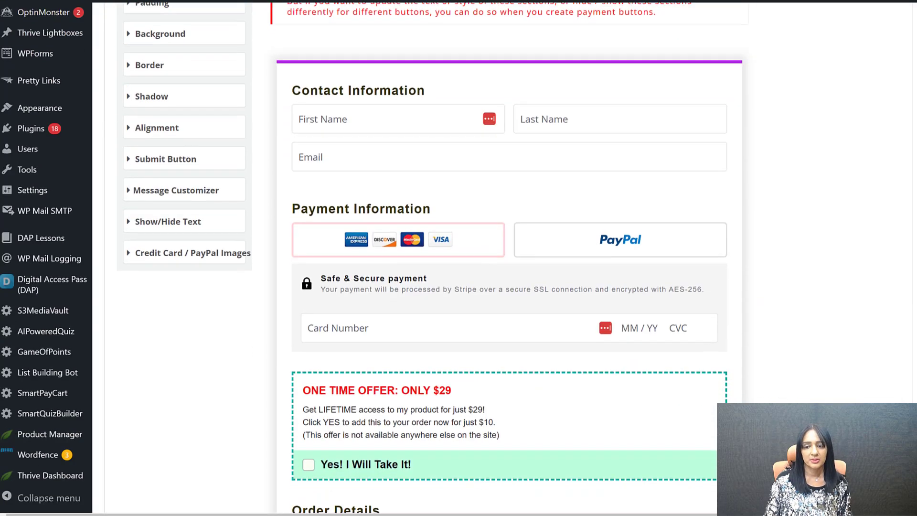
{"action": "scroll", "coordinate": [784, 165], "scroll_direction": "up", "scroll_amount": 9}
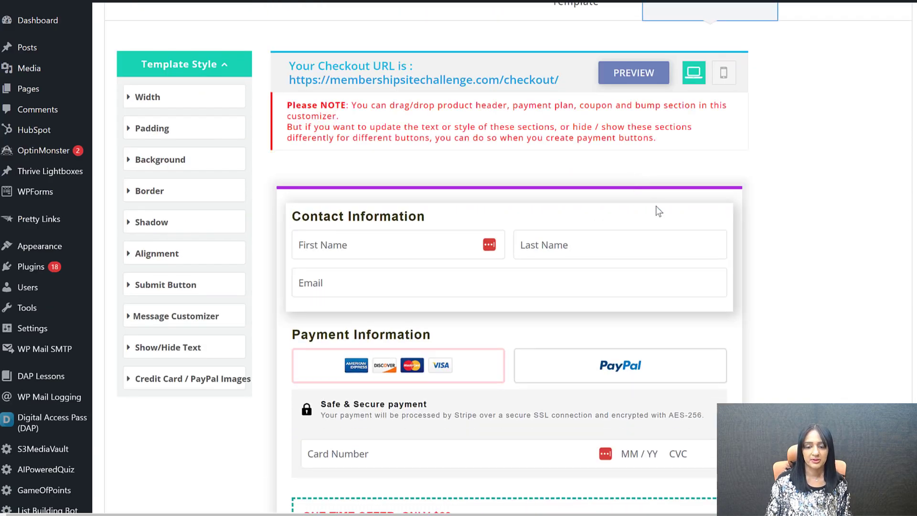
{"action": "left_click_drag", "start_coordinate": [655, 209], "coordinate": [641, 158]}
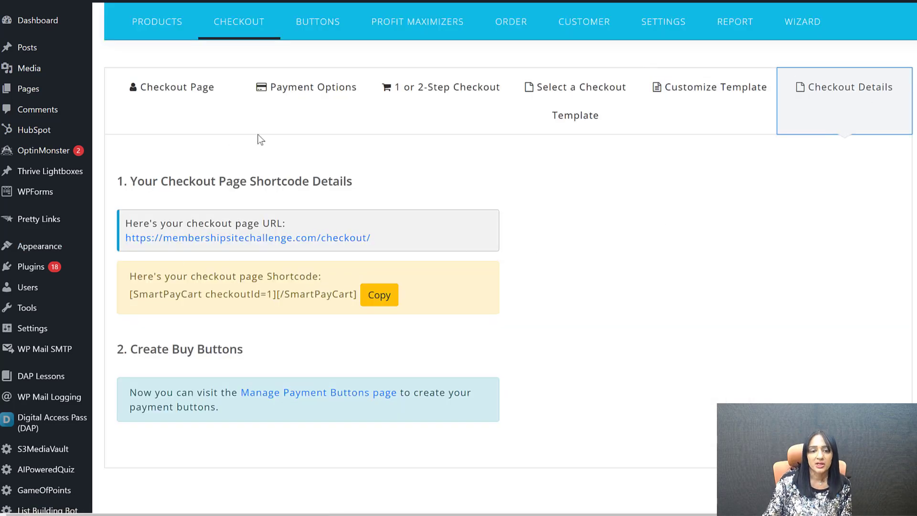
- Open the list of Buy Now buttons and switch sandbox mode on and back off for the Digital Product - Special button
{"action": "mouse_move", "coordinate": [325, 23]}
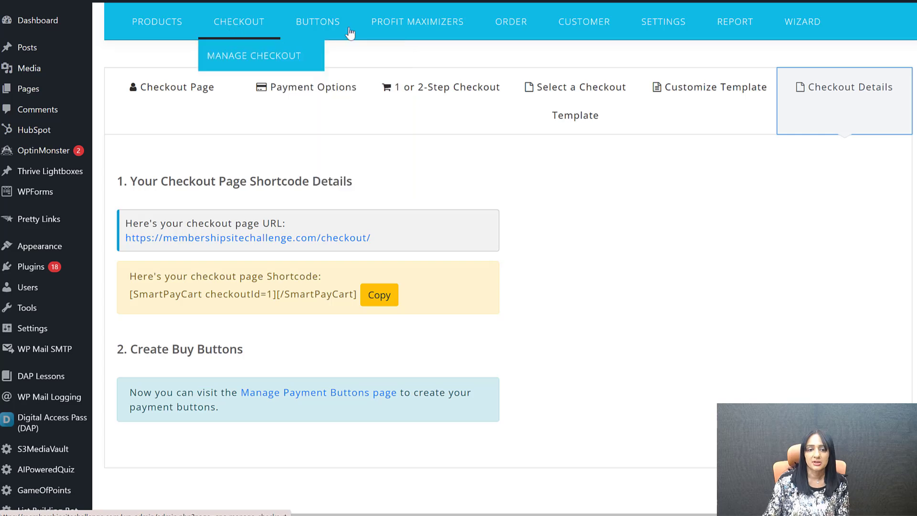
{"action": "right_click", "coordinate": [317, 59]}
{"action": "key", "text": "Escape"}
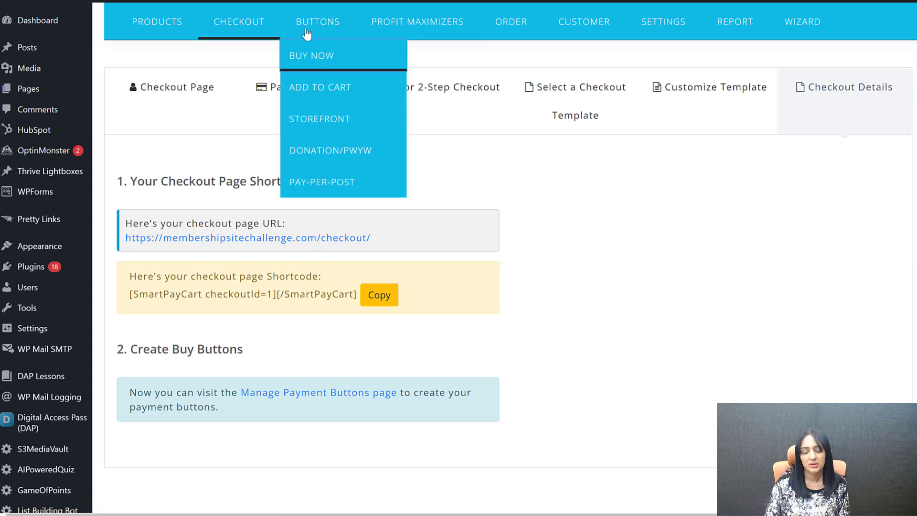
{"action": "left_click", "coordinate": [369, 66]}
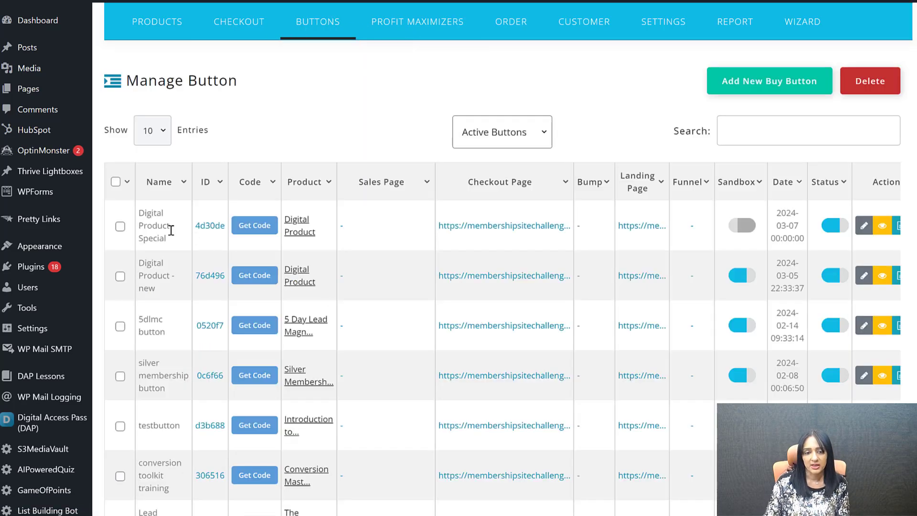
{"action": "left_click", "coordinate": [742, 226]}
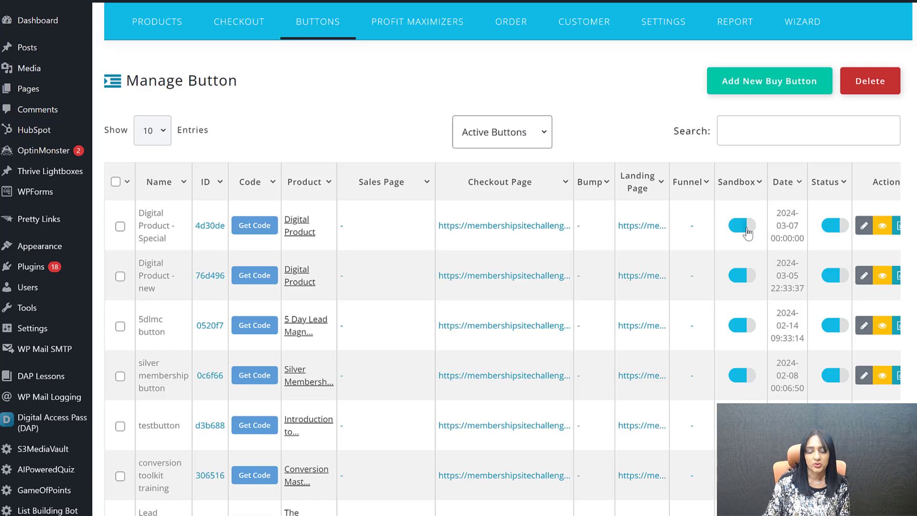
{"action": "left_click", "coordinate": [747, 231]}
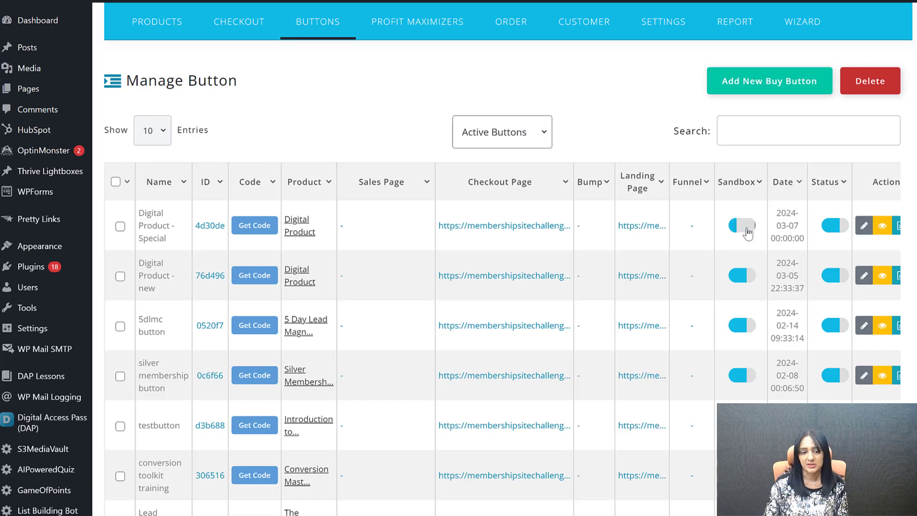
- Open the Digital Product - Special button for editing and select Digital Product as its product
{"action": "left_click", "coordinate": [864, 226]}
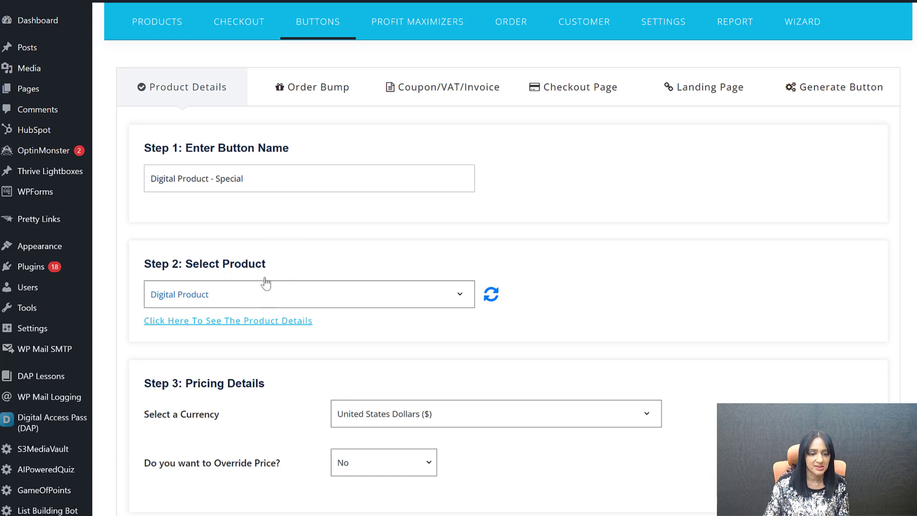
{"action": "left_click", "coordinate": [216, 296]}
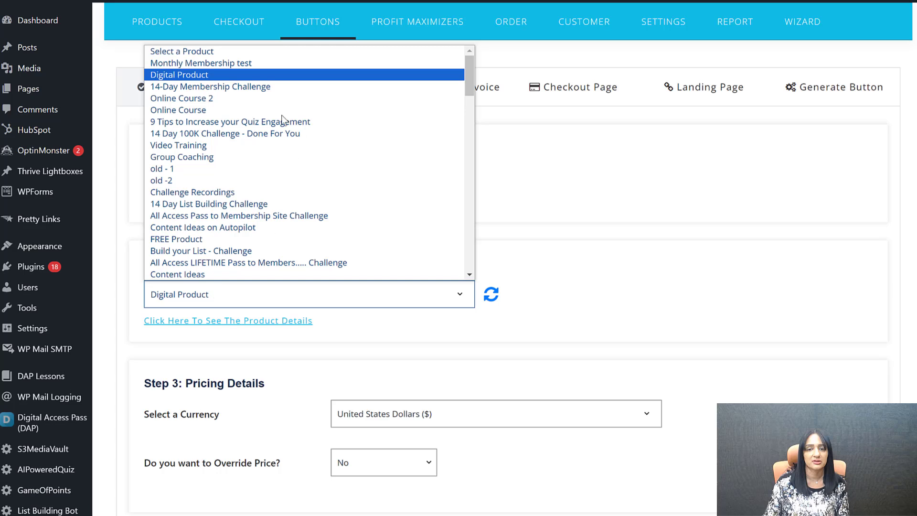
{"action": "left_click", "coordinate": [252, 75]}
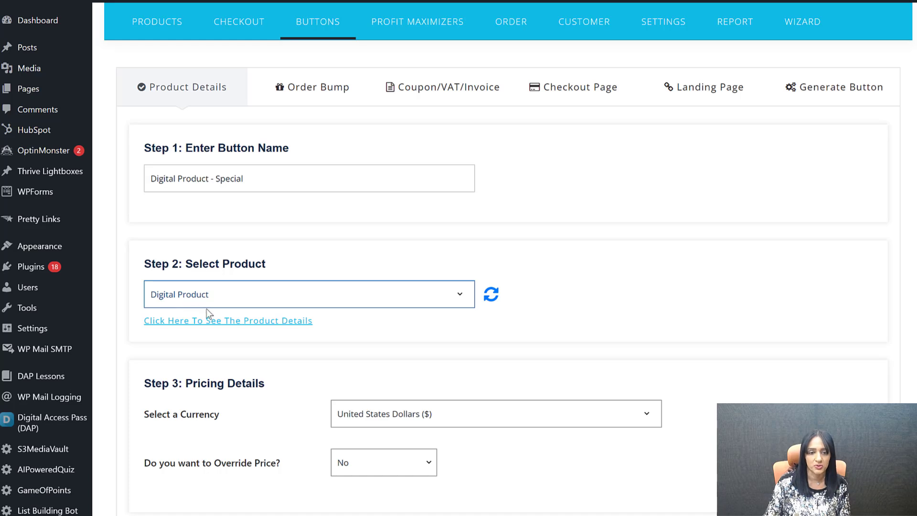
{"action": "left_click_drag", "start_coordinate": [130, 176], "coordinate": [233, 194]}
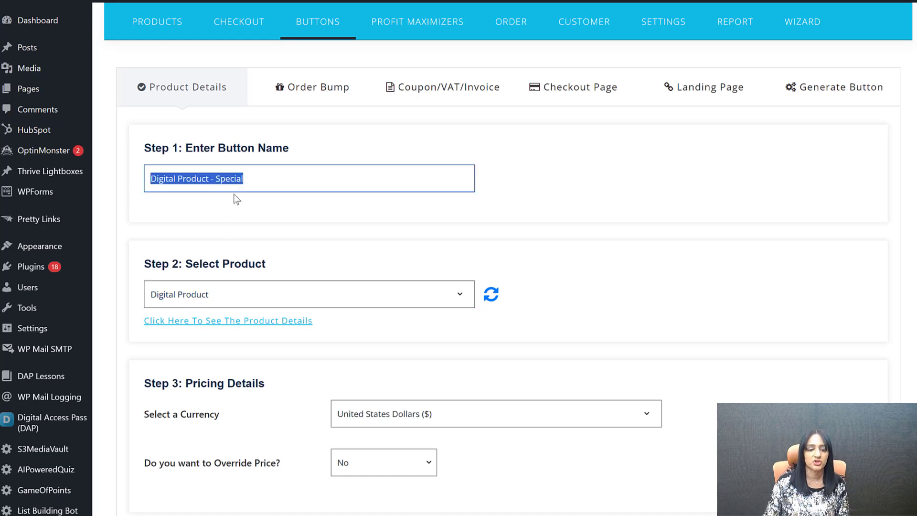
{"action": "left_click", "coordinate": [256, 178]}
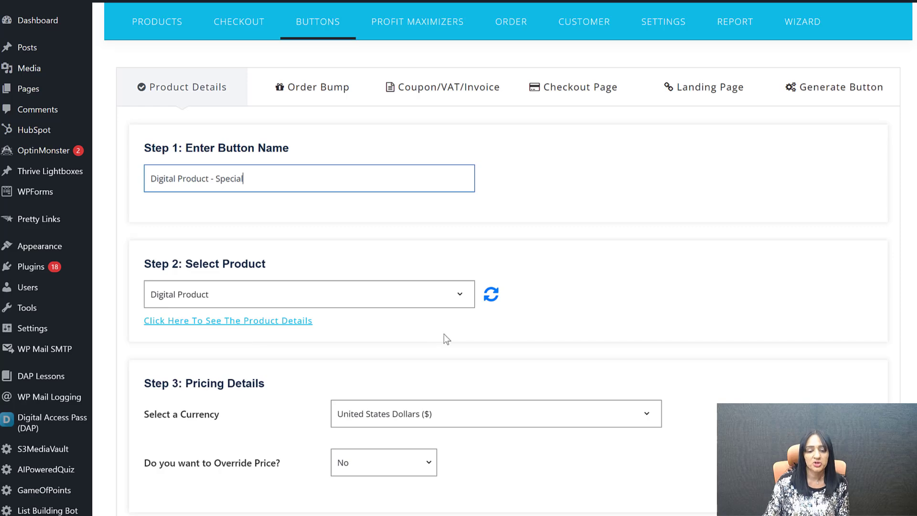
- Turn the button's price override on and set it back to No
{"action": "scroll", "coordinate": [458, 340], "scroll_direction": "down", "scroll_amount": 3}
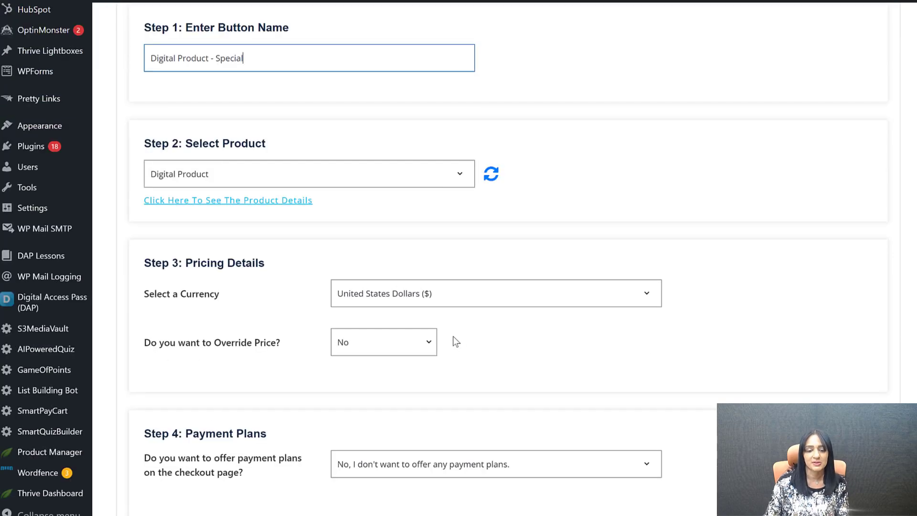
{"action": "scroll", "coordinate": [456, 341], "scroll_direction": "down", "scroll_amount": 1}
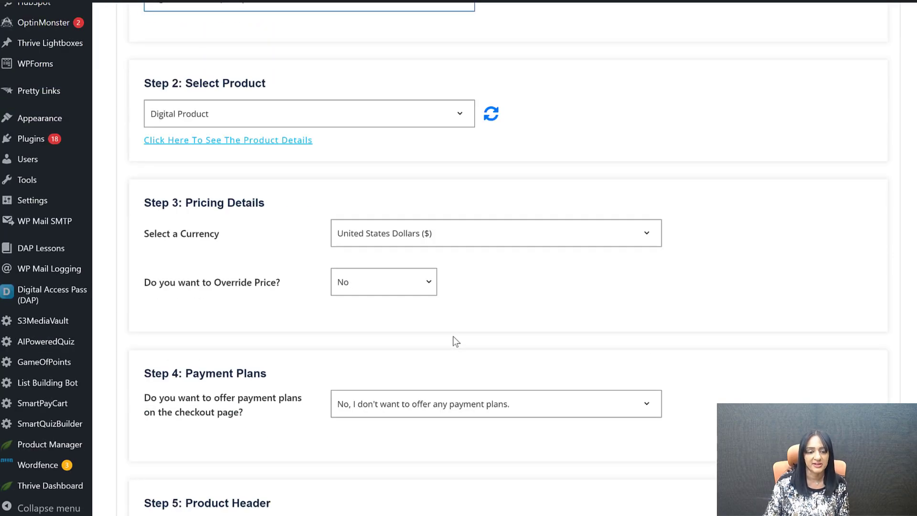
{"action": "left_click", "coordinate": [398, 284]}
{"action": "left_click", "coordinate": [374, 314]}
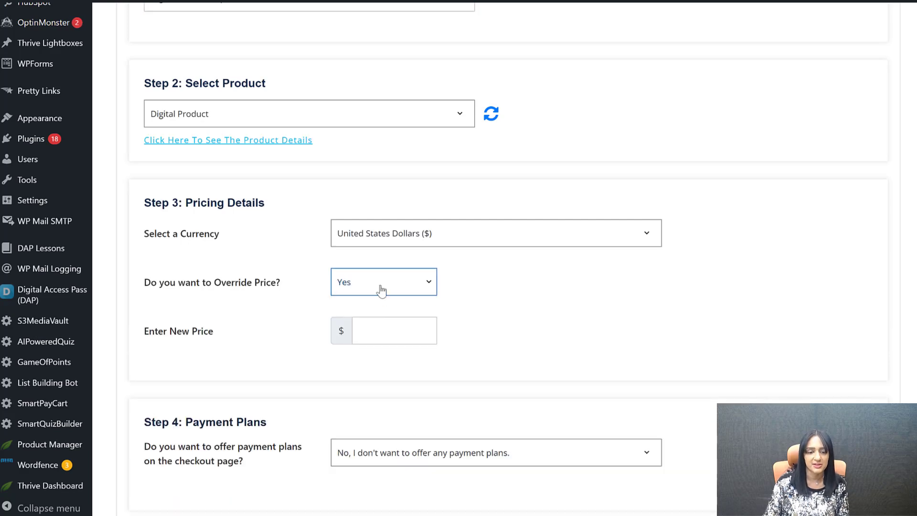
{"action": "left_click", "coordinate": [380, 290]}
{"action": "left_click", "coordinate": [363, 302]}
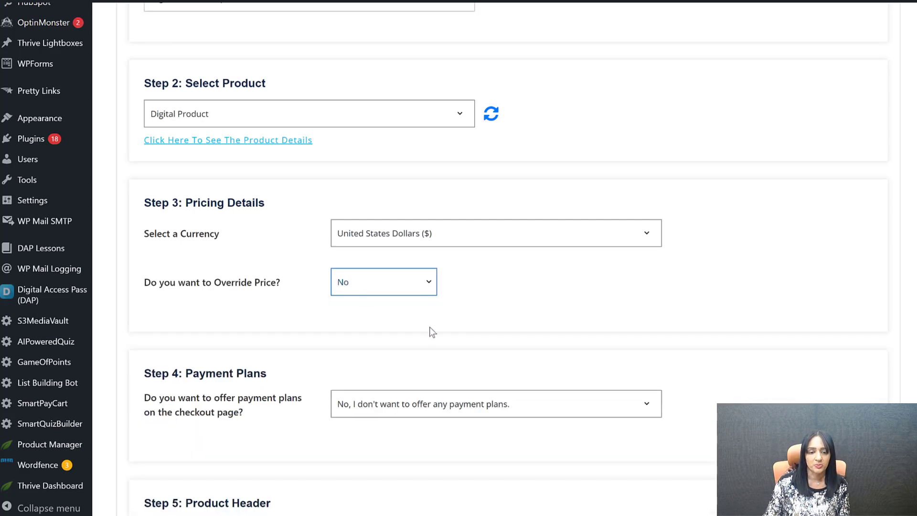
- Set the button to offer payment plans on the checkout page
{"action": "scroll", "coordinate": [428, 336], "scroll_direction": "down", "scroll_amount": 2}
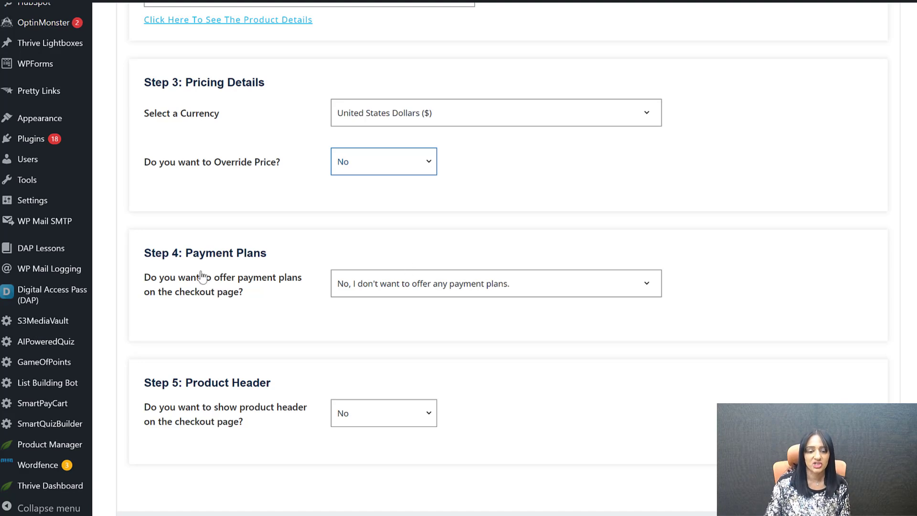
{"action": "left_click", "coordinate": [464, 289]}
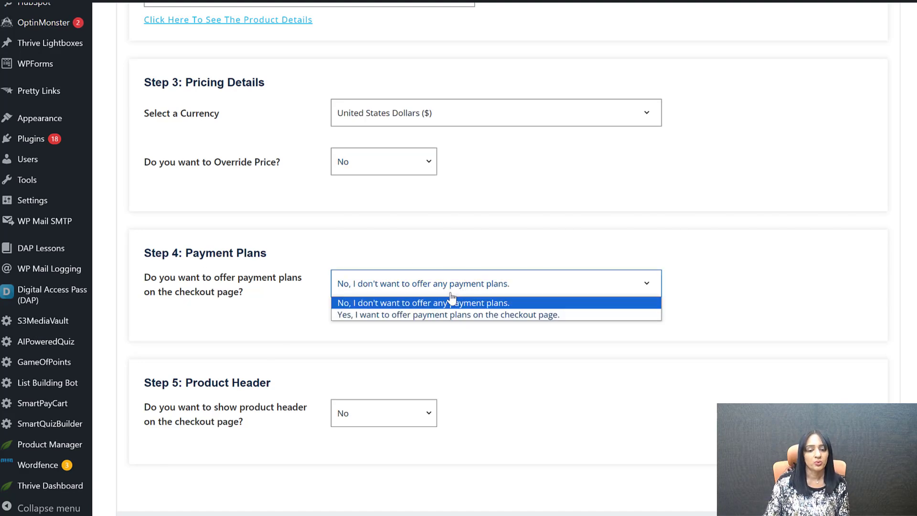
{"action": "left_click", "coordinate": [436, 314]}
{"action": "scroll", "coordinate": [426, 290], "scroll_direction": "down", "scroll_amount": 2}
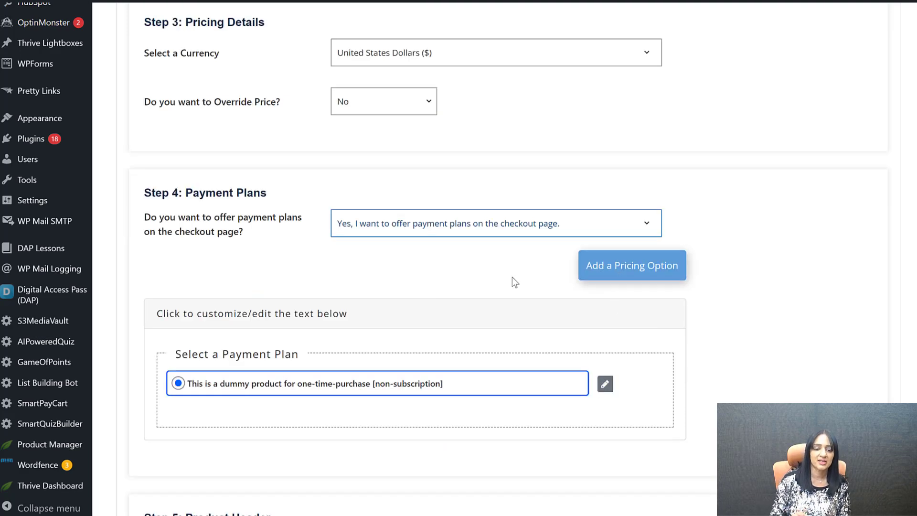
- Replace the first payment plan's text with "1 payment of $100"
{"action": "left_click", "coordinate": [221, 387]}
{"action": "key", "text": "ctrl+a"}
{"action": "key", "text": "BackSpace"}
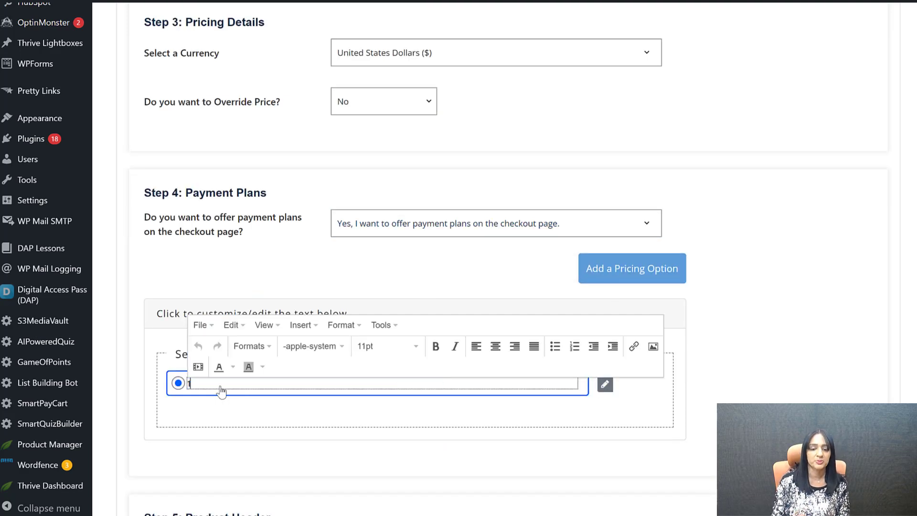
{"action": "type", "text": "1 payment "}
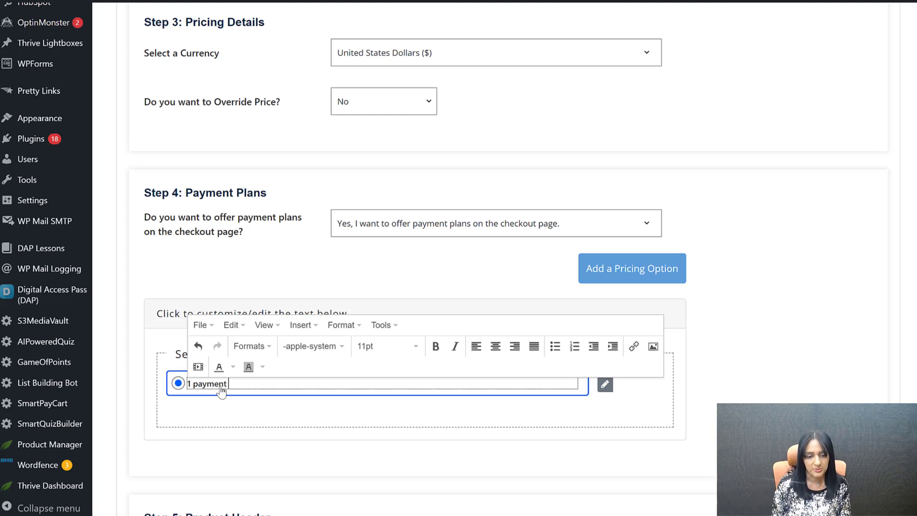
{"action": "type", "text": "of $100"}
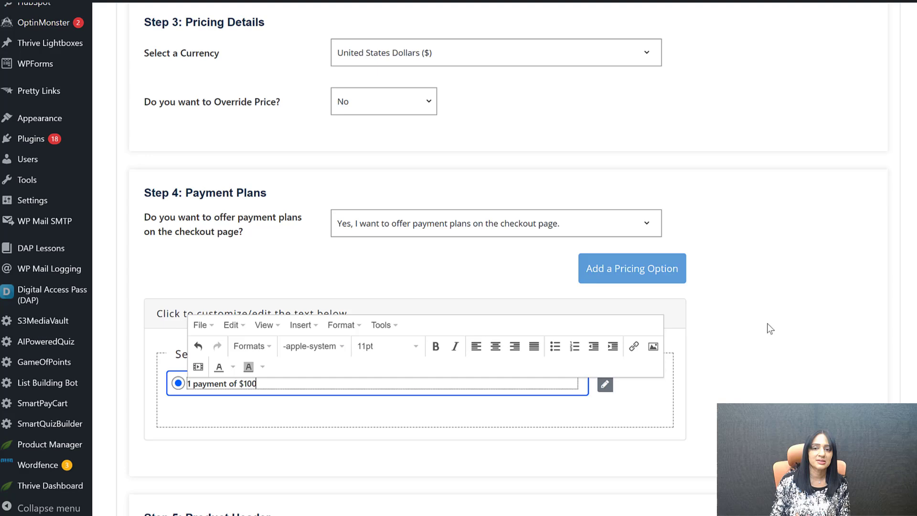
{"action": "left_click", "coordinate": [768, 324]}
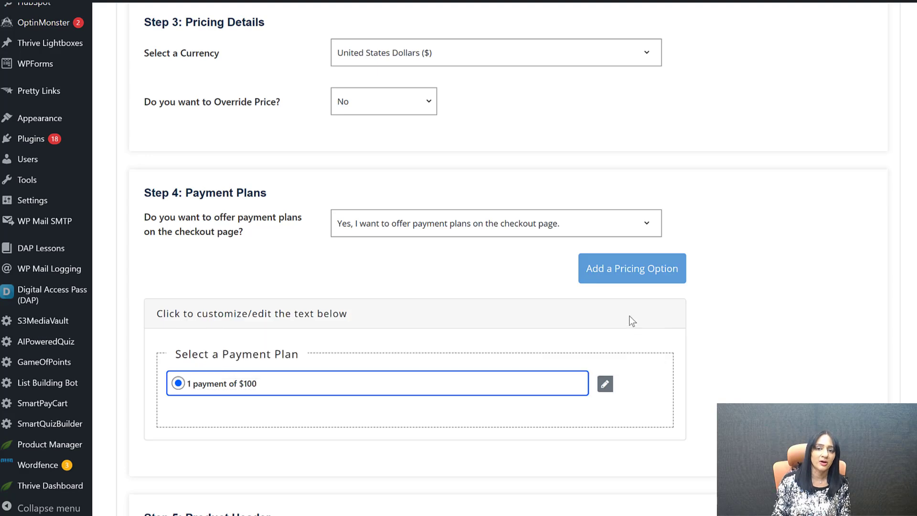
- Add a second pricing option based on the Monthly Membership test product
{"action": "left_click", "coordinate": [643, 281]}
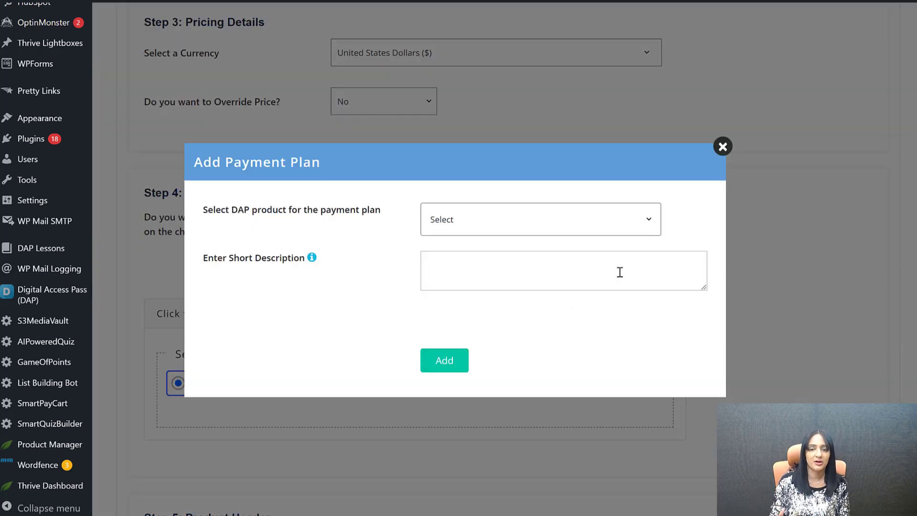
{"action": "left_click", "coordinate": [500, 228]}
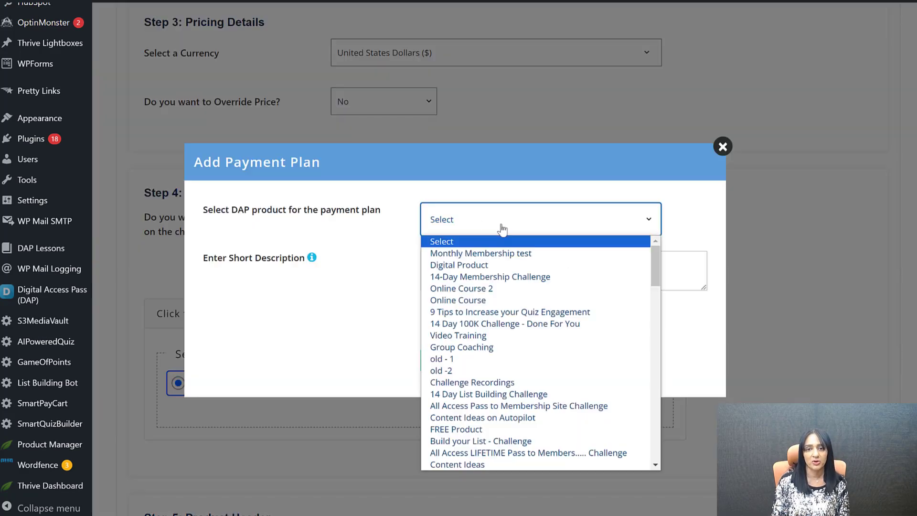
{"action": "left_click", "coordinate": [497, 254]}
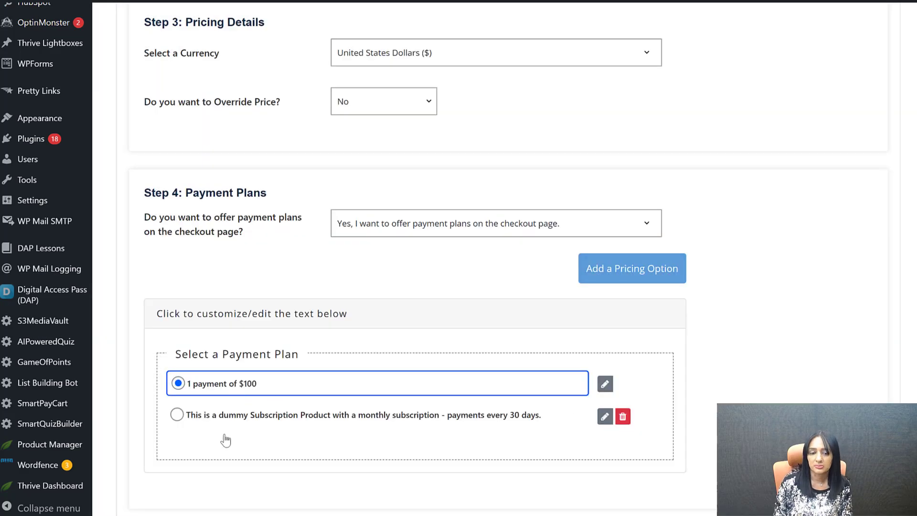
- Replace the second payment plan's text with "3 Payments of $40"
{"action": "left_click", "coordinate": [240, 416]}
{"action": "key", "text": "ctrl+a"}
{"action": "type", "text": "3 Pay"}
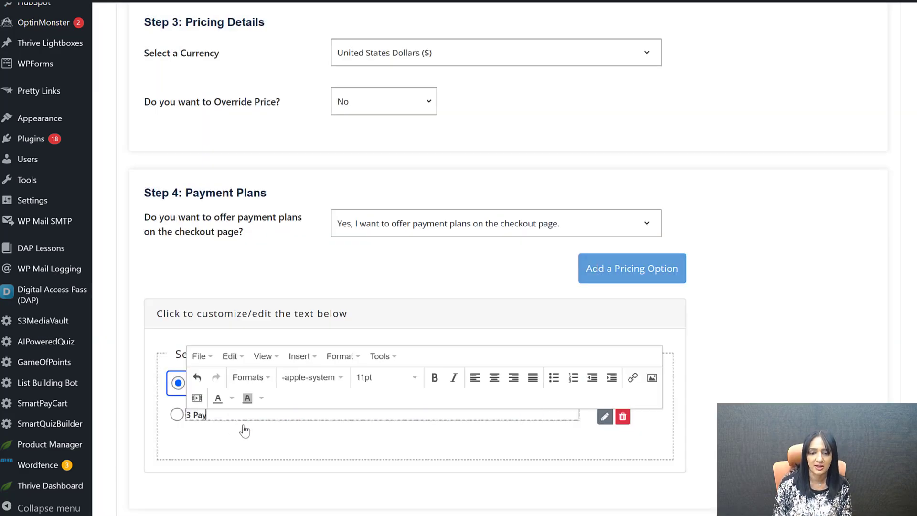
{"action": "type", "text": "ments of $40"}
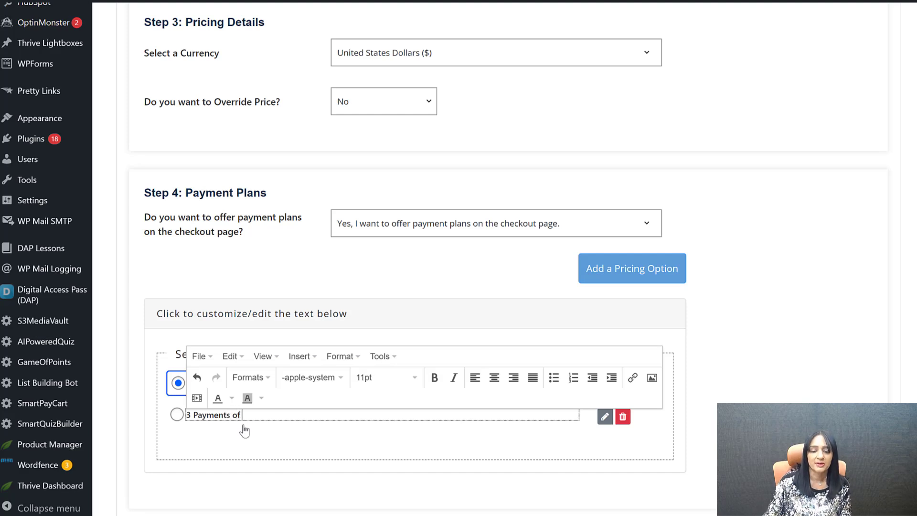
{"action": "left_click", "coordinate": [813, 379]}
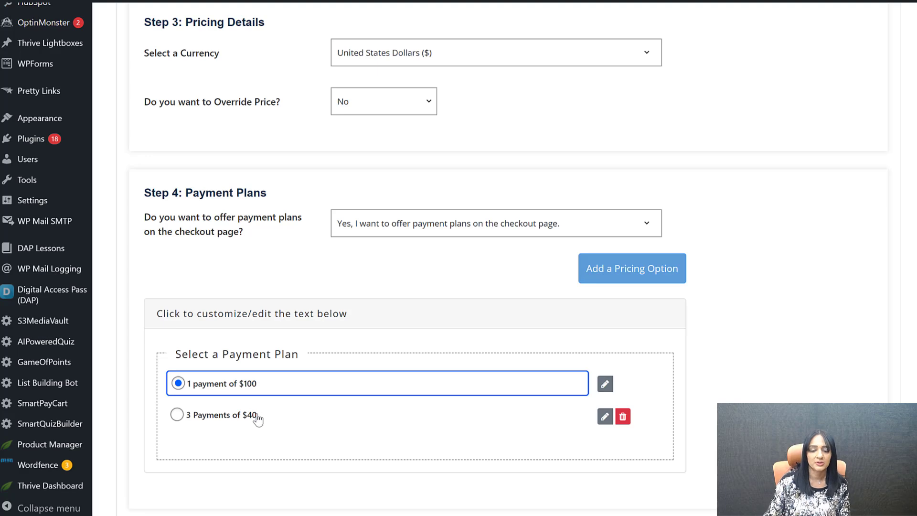
- Review the product, descriptions and recurring payment details of the "3 Payments of $40" plan, and close them without changes
{"action": "left_click", "coordinate": [605, 417]}
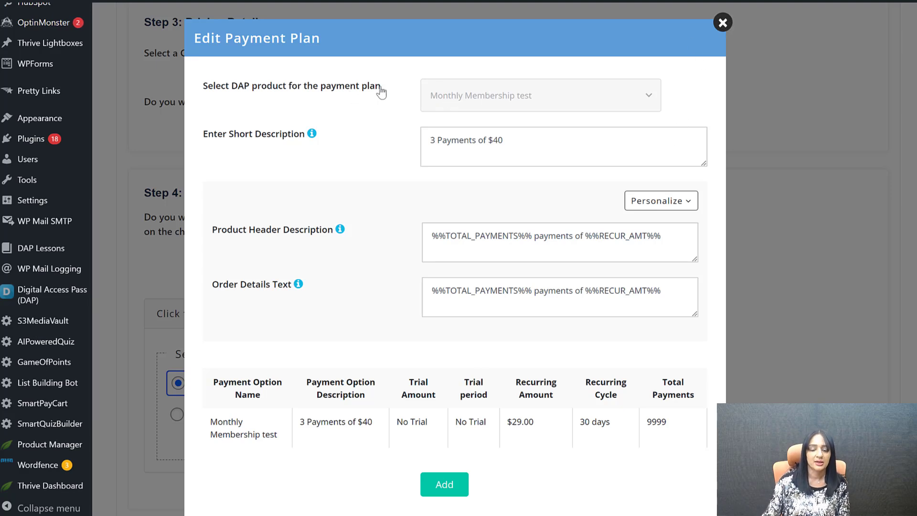
{"action": "left_click_drag", "start_coordinate": [380, 89], "coordinate": [217, 67]}
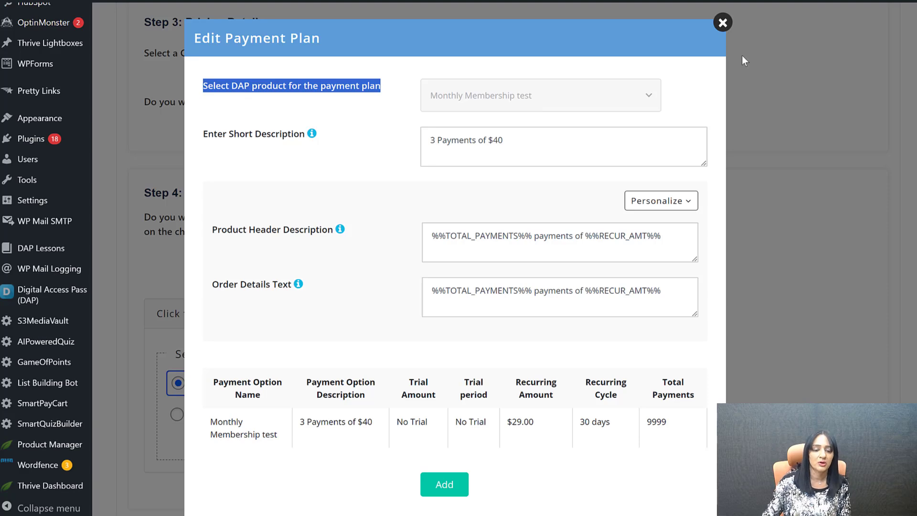
{"action": "left_click", "coordinate": [723, 25]}
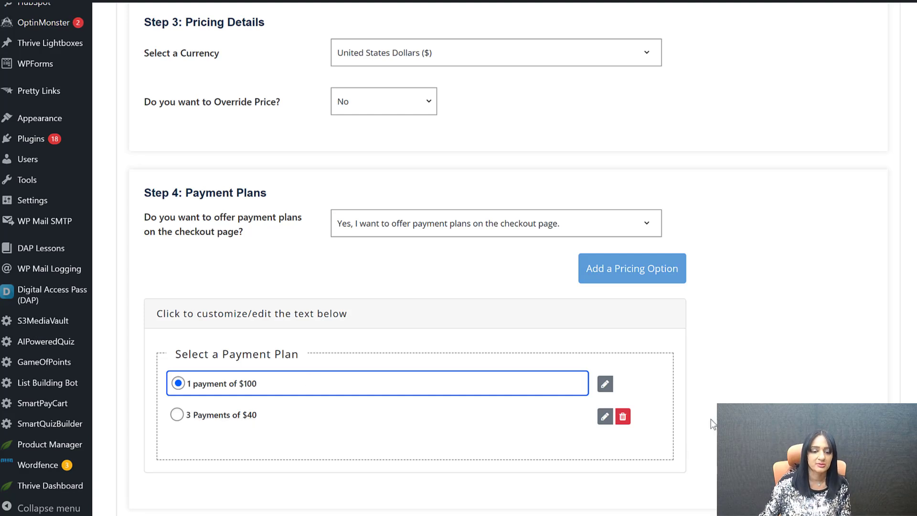
- Examine the Special VIP product header's title, subscription terms and merge fields in the Product Header settings
{"action": "scroll", "coordinate": [713, 421], "scroll_direction": "down", "scroll_amount": 2}
{"action": "scroll", "coordinate": [540, 449], "scroll_direction": "down", "scroll_amount": 3}
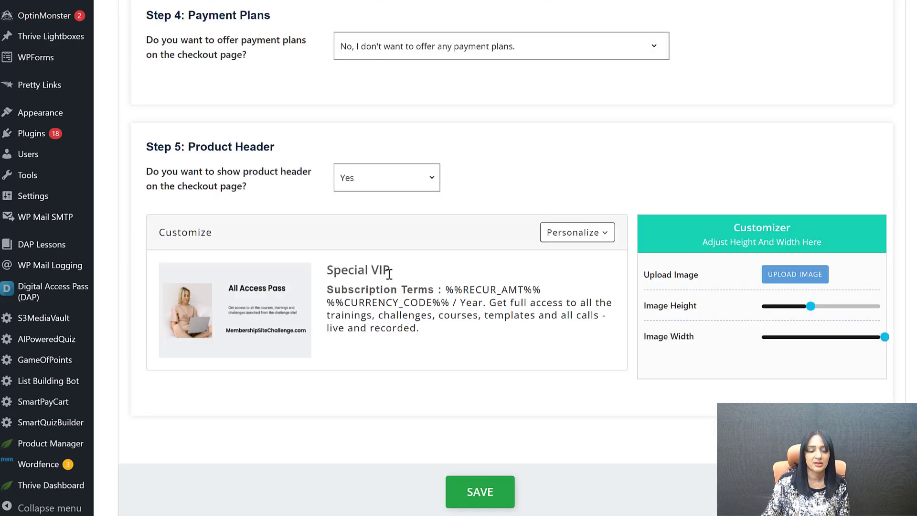
{"action": "left_click", "coordinate": [409, 296]}
{"action": "left_click_drag", "start_coordinate": [443, 289], "coordinate": [471, 321]}
{"action": "left_click", "coordinate": [454, 329]}
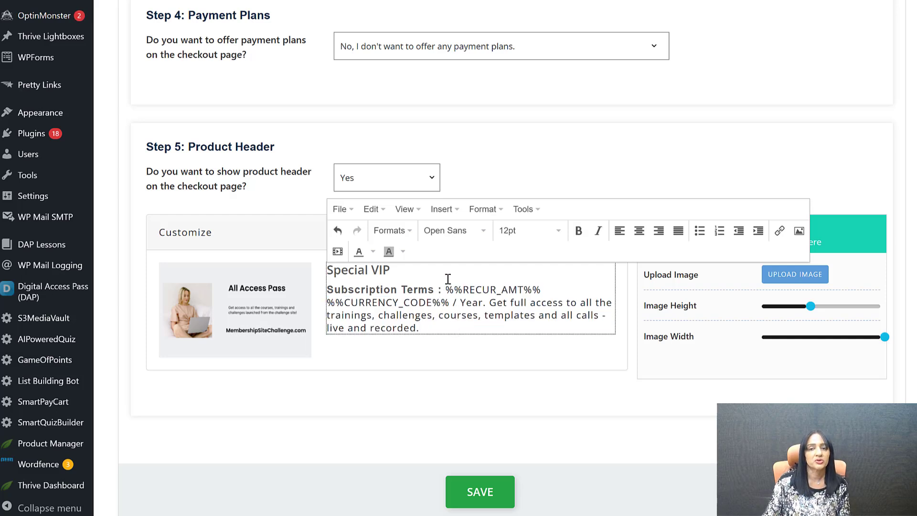
{"action": "left_click", "coordinate": [524, 369]}
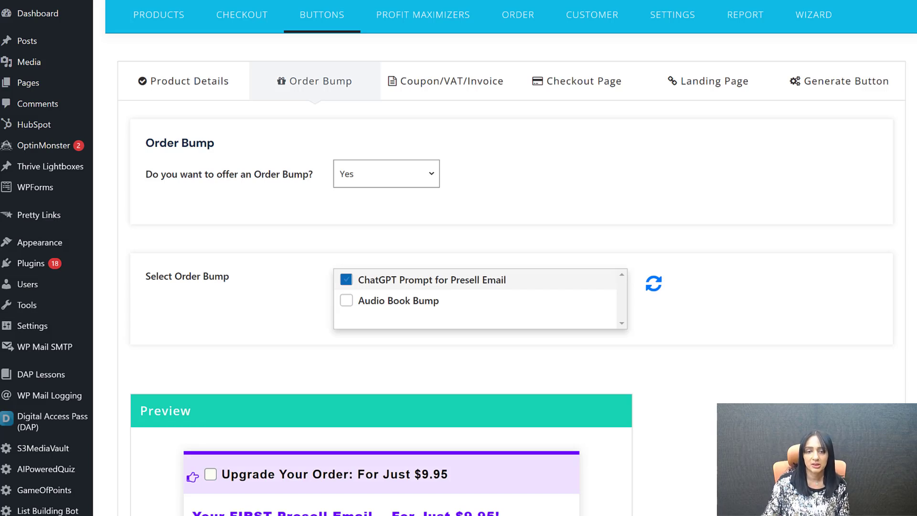
- Review the button's order bump options and the preview of the ChatGPT Prompt for Presell Email bump
{"action": "left_click", "coordinate": [378, 182]}
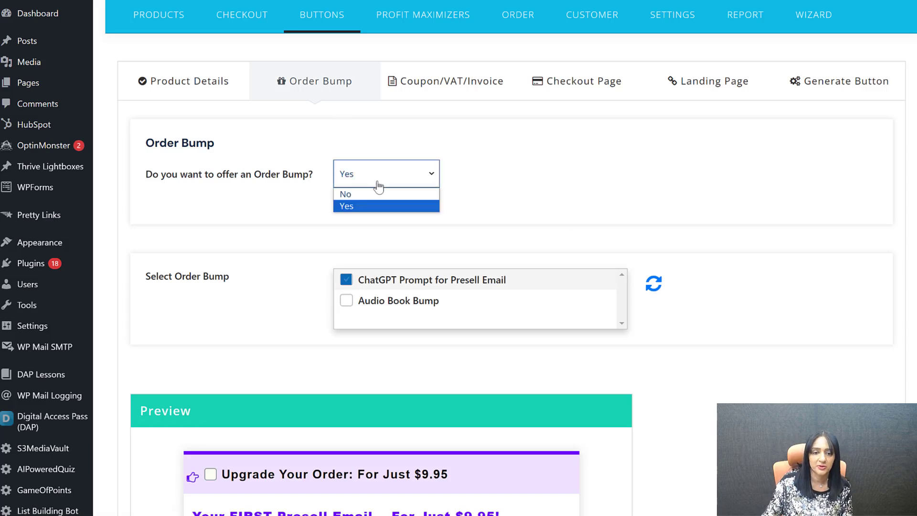
{"action": "left_click", "coordinate": [590, 228]}
{"action": "scroll", "coordinate": [621, 324], "scroll_direction": "down", "scroll_amount": 5}
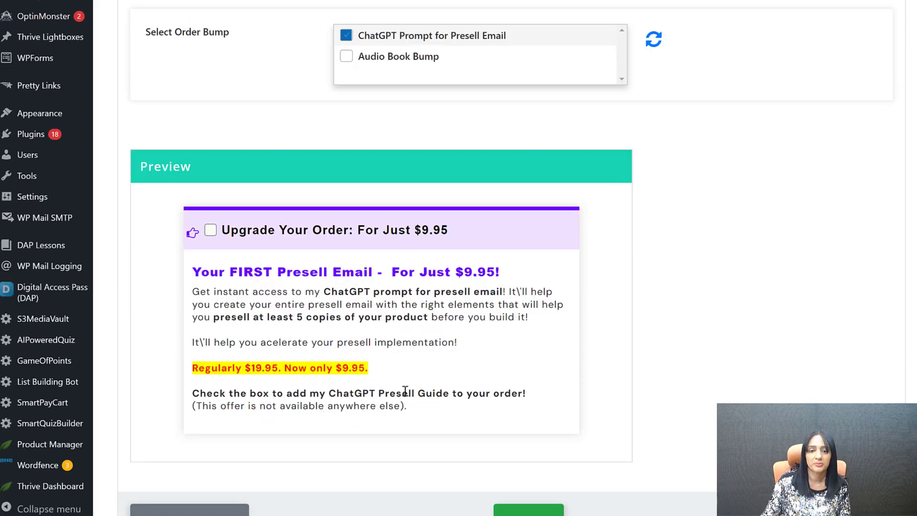
{"action": "scroll", "coordinate": [478, 258], "scroll_direction": "up", "scroll_amount": 5}
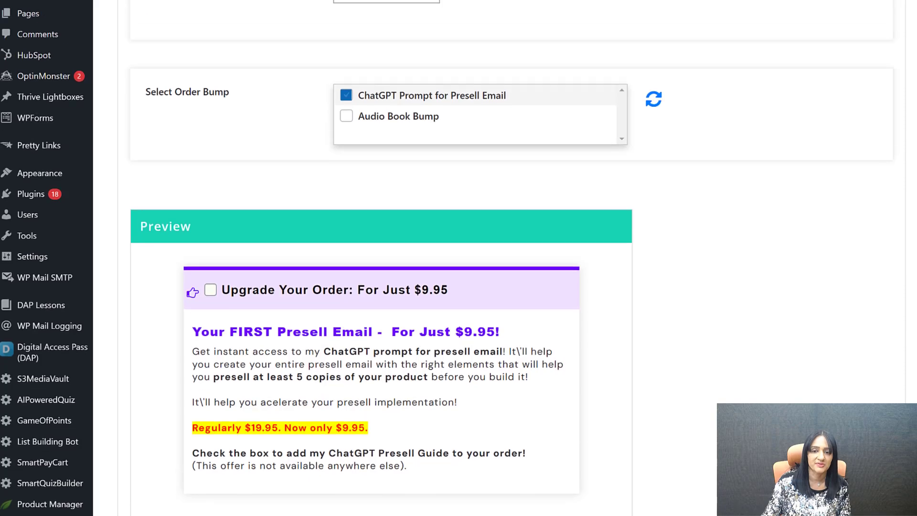
- Open the ChatGPT Prompt for Presell Email order bump and review its product, price override, templates and style options
{"action": "mouse_move", "coordinate": [414, 19]}
{"action": "right_click", "coordinate": [410, 47]}
{"action": "left_click", "coordinate": [471, 58]}
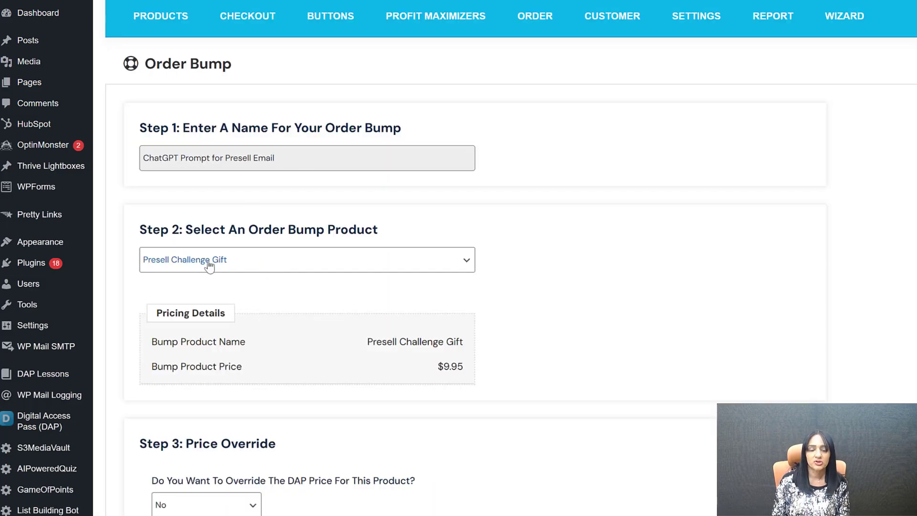
{"action": "left_click", "coordinate": [278, 266]}
{"action": "left_click", "coordinate": [279, 267]}
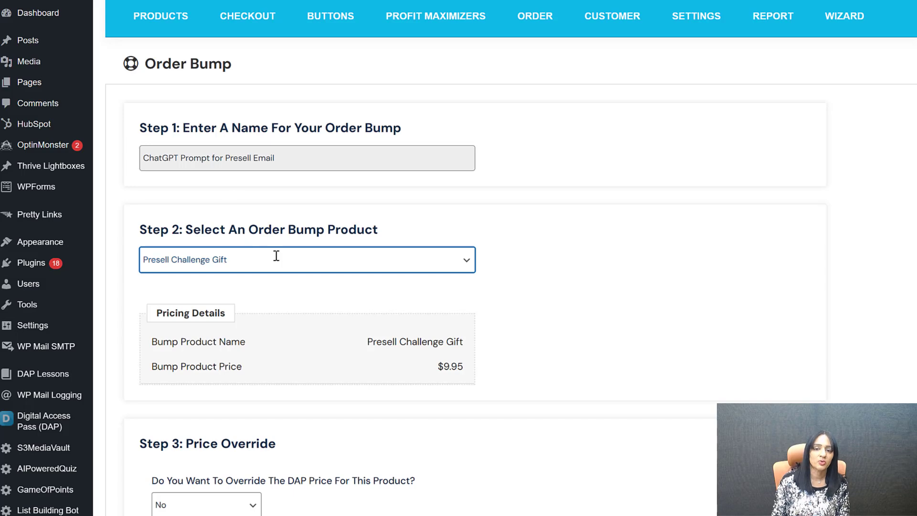
{"action": "scroll", "coordinate": [265, 269], "scroll_direction": "down", "scroll_amount": 8}
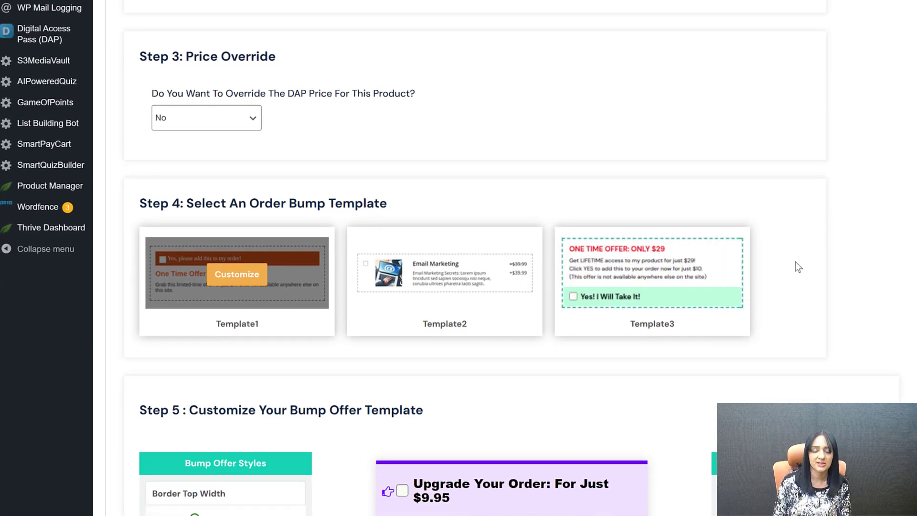
{"action": "scroll", "coordinate": [633, 241], "scroll_direction": "down", "scroll_amount": 4}
{"action": "scroll", "coordinate": [437, 349], "scroll_direction": "down", "scroll_amount": 4}
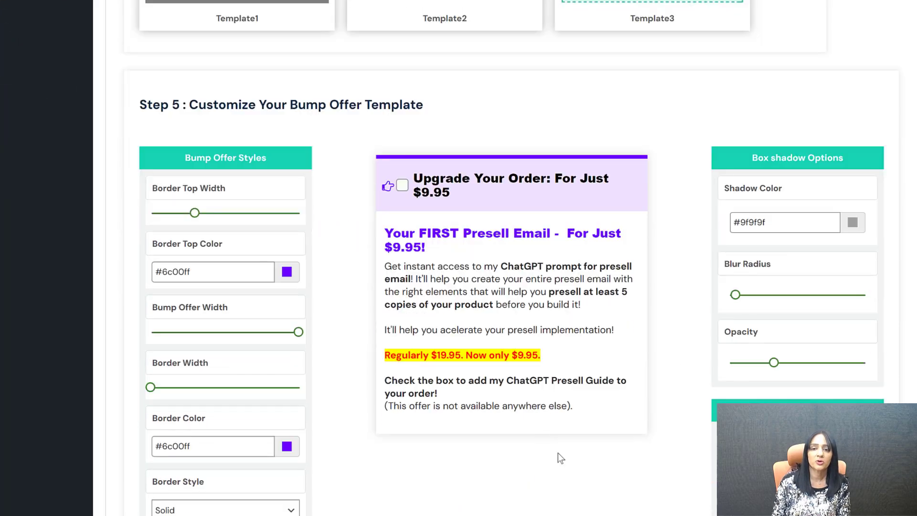
- Examine the editable offer text and style options of the ChatGPT Prompt for Presell Email bump template
{"action": "left_click", "coordinate": [556, 228]}
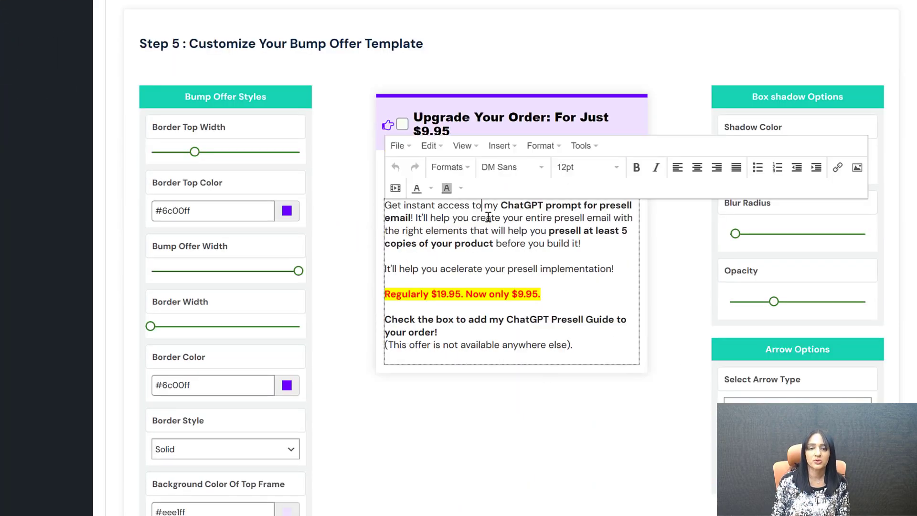
{"action": "left_click_drag", "start_coordinate": [385, 320], "coordinate": [554, 334]}
{"action": "left_click", "coordinate": [629, 348]}
{"action": "left_click", "coordinate": [592, 418]}
{"action": "scroll", "coordinate": [593, 419], "scroll_direction": "up", "scroll_amount": 7}
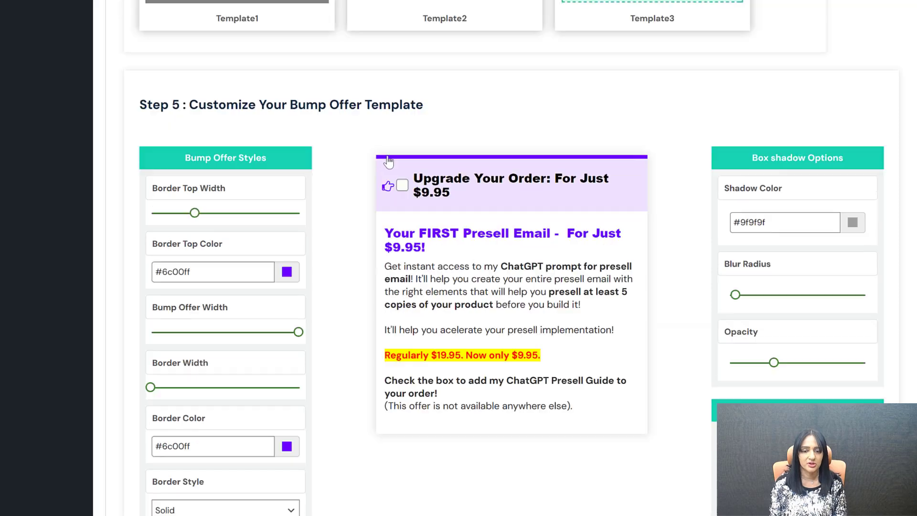
{"action": "scroll", "coordinate": [791, 181], "scroll_direction": "up", "scroll_amount": 10}
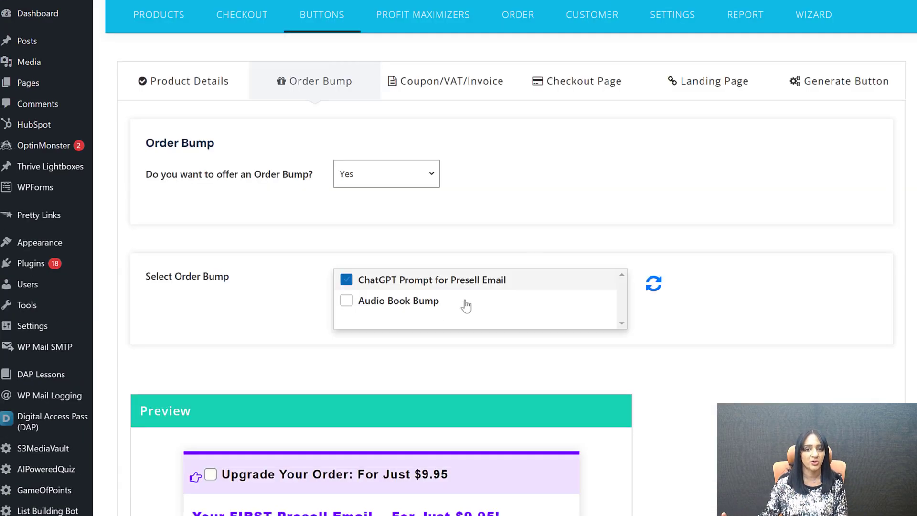
- Deselect the ChatGPT Prompt for Presell Email order bump for the button and select it again
{"action": "left_click", "coordinate": [347, 281]}
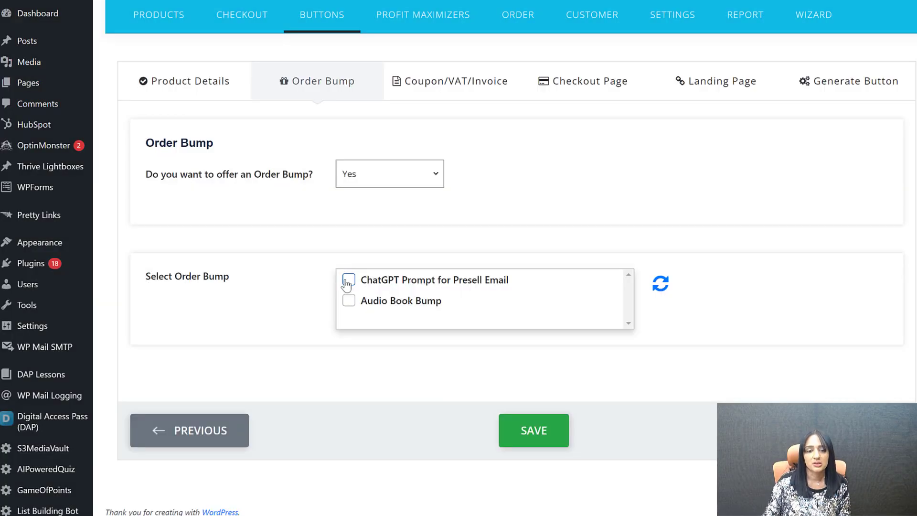
{"action": "left_click", "coordinate": [348, 281]}
{"action": "scroll", "coordinate": [346, 280], "scroll_direction": "down", "scroll_amount": 5}
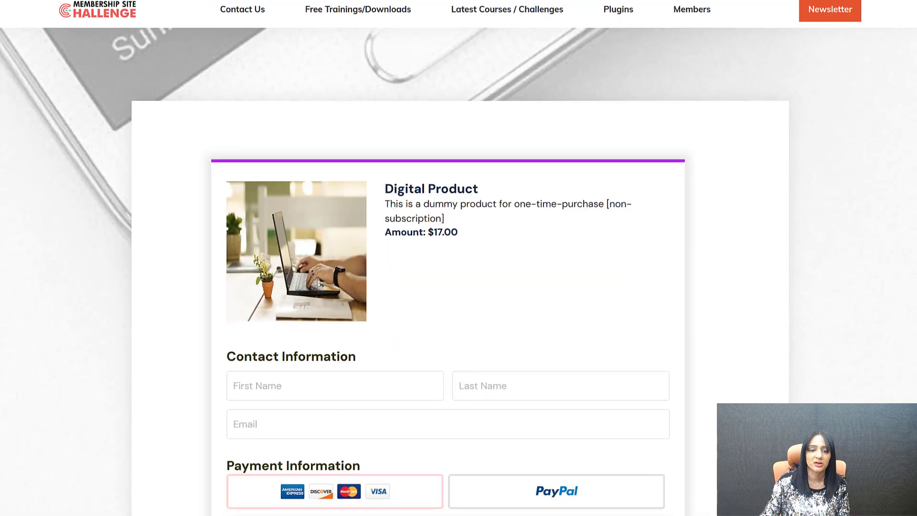
- Review the Digital Product checkout page and select the order bump offer for $9.95
{"action": "scroll", "coordinate": [459, 258], "scroll_direction": "down", "scroll_amount": 3}
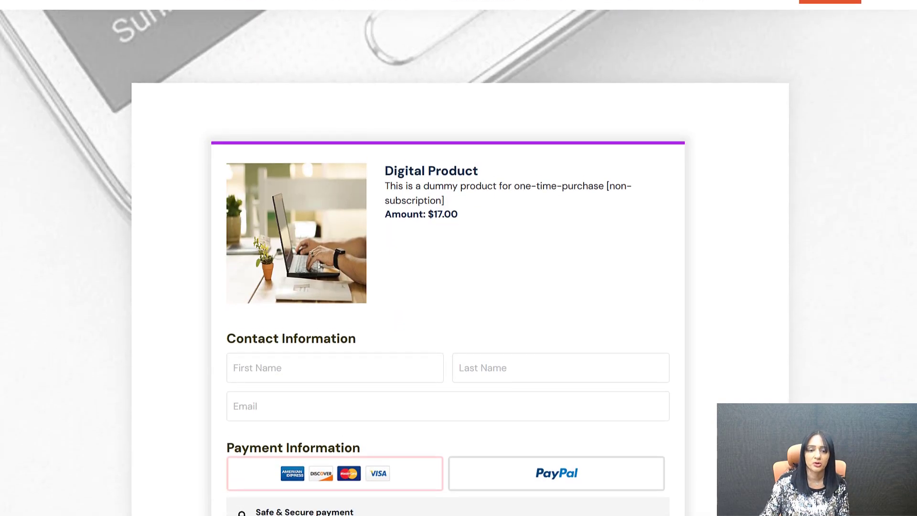
{"action": "scroll", "coordinate": [908, 268], "scroll_direction": "down", "scroll_amount": 6}
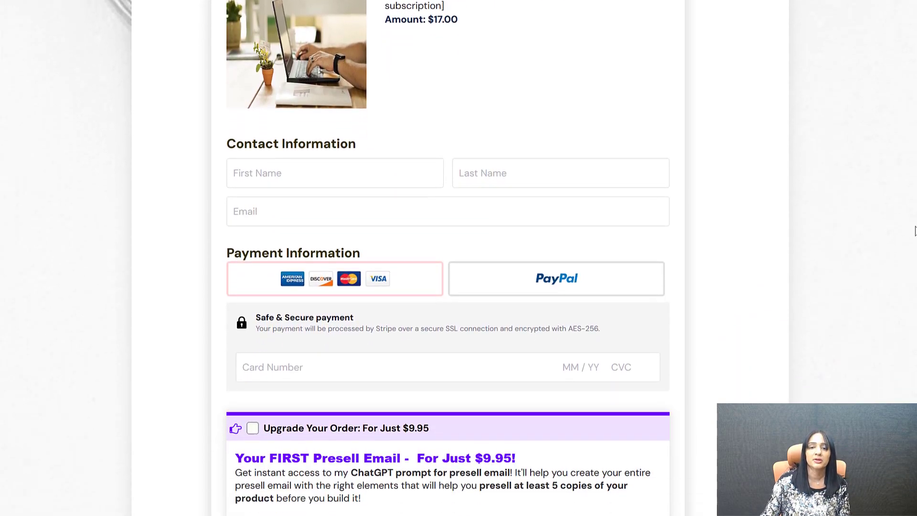
{"action": "scroll", "coordinate": [906, 290], "scroll_direction": "down", "scroll_amount": 4}
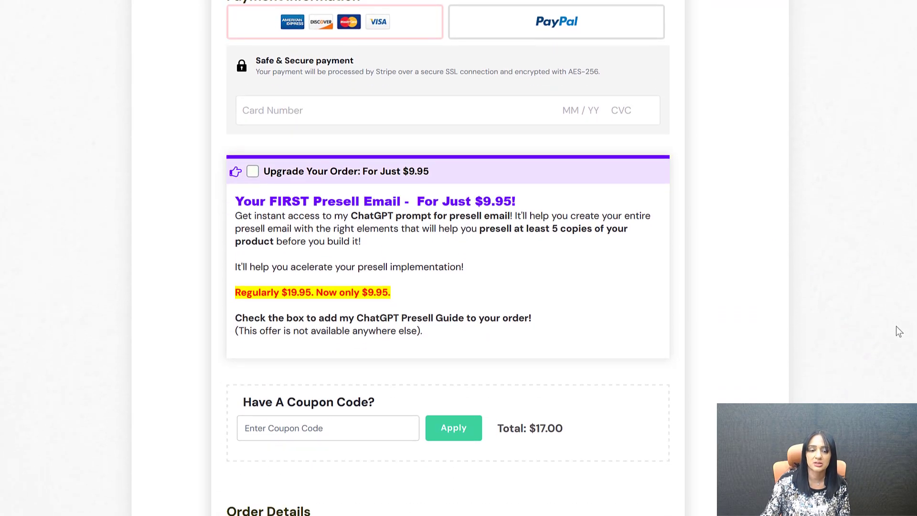
{"action": "scroll", "coordinate": [898, 355], "scroll_direction": "down", "scroll_amount": 1}
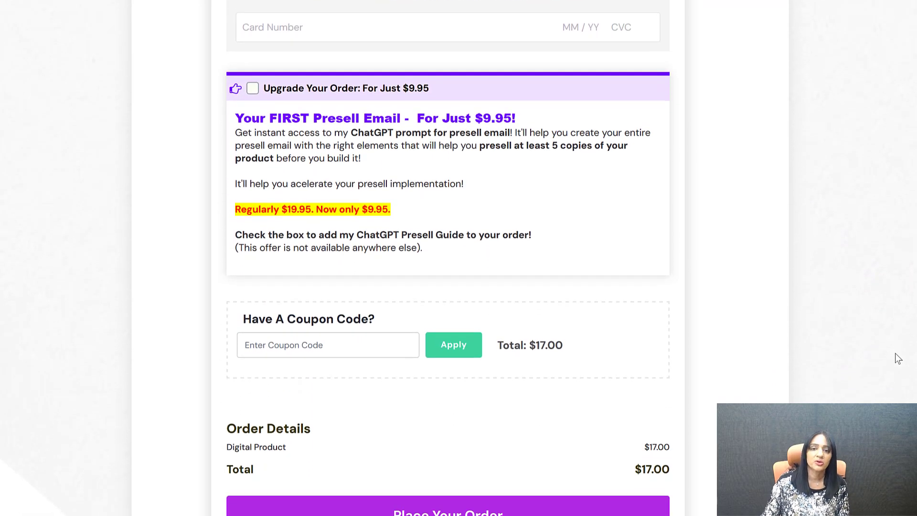
{"action": "left_click", "coordinate": [253, 88]}
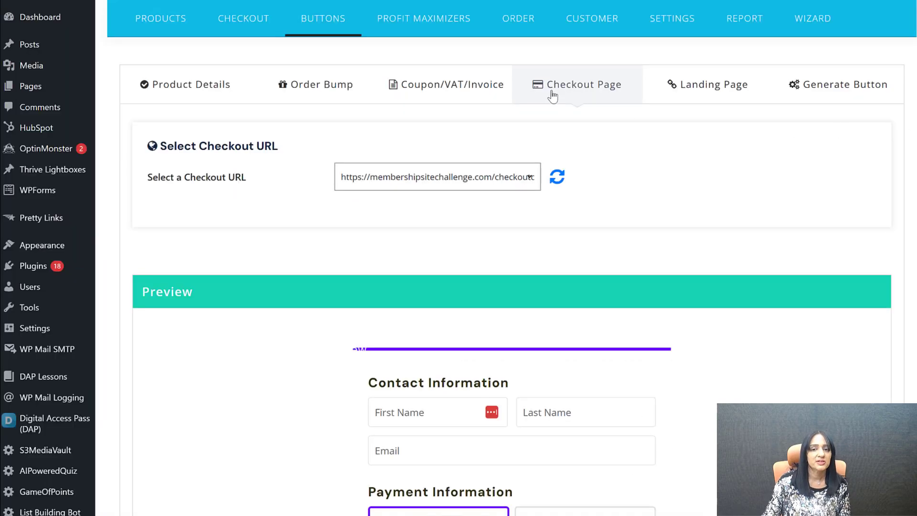
{"action": "left_click", "coordinate": [459, 179]}
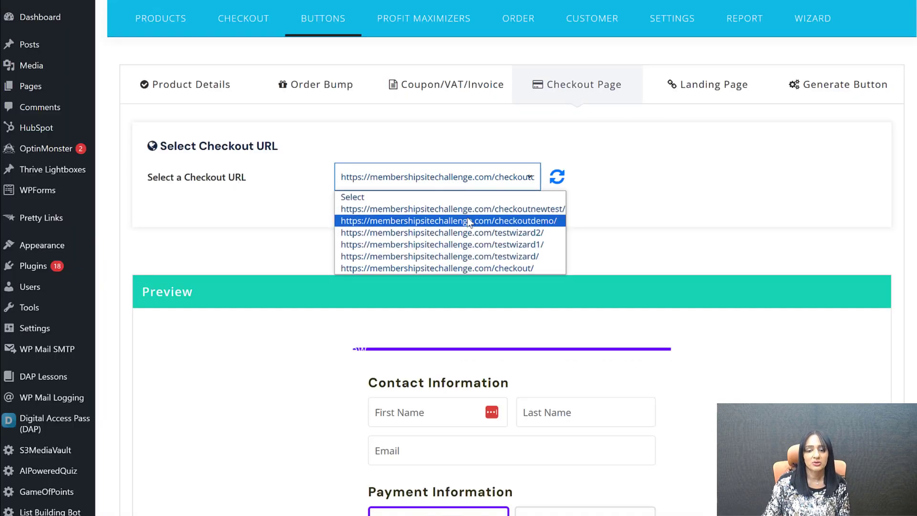
{"action": "key", "text": "Up"}
{"action": "key", "text": "Up"}
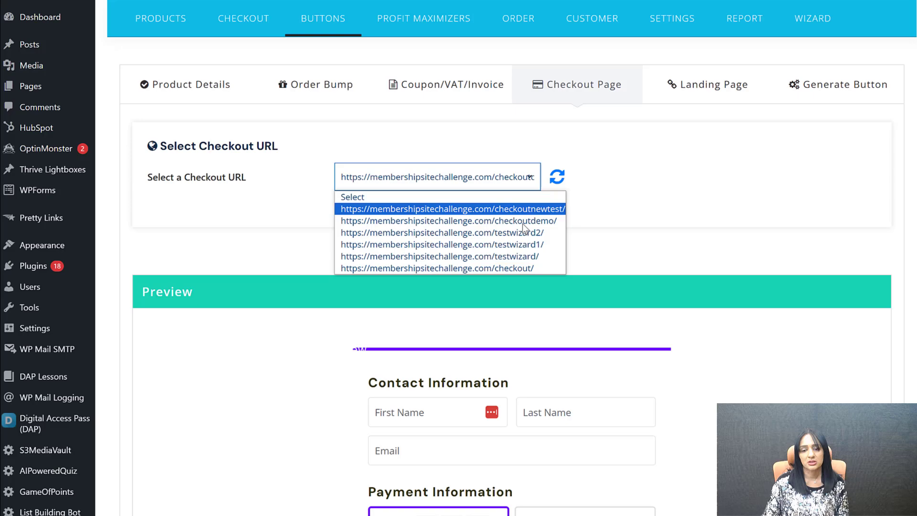
{"action": "left_click", "coordinate": [512, 268]}
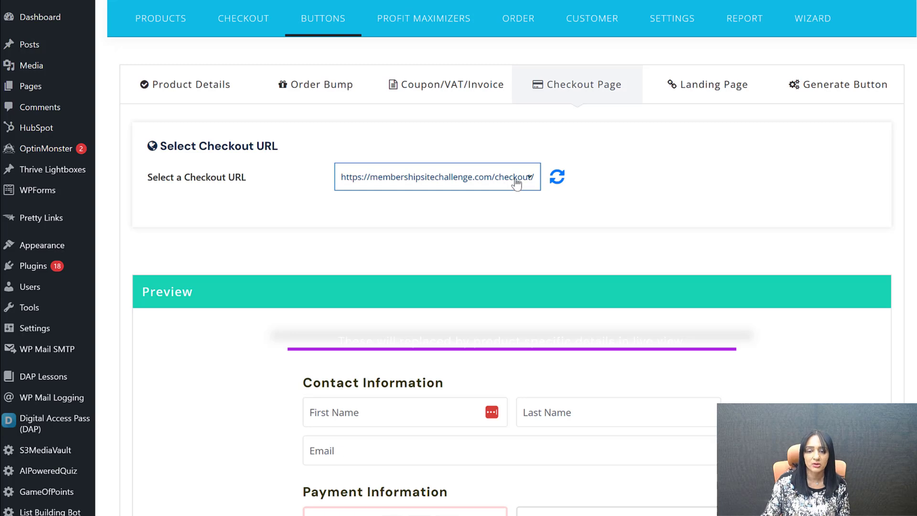
{"action": "left_click", "coordinate": [516, 180]}
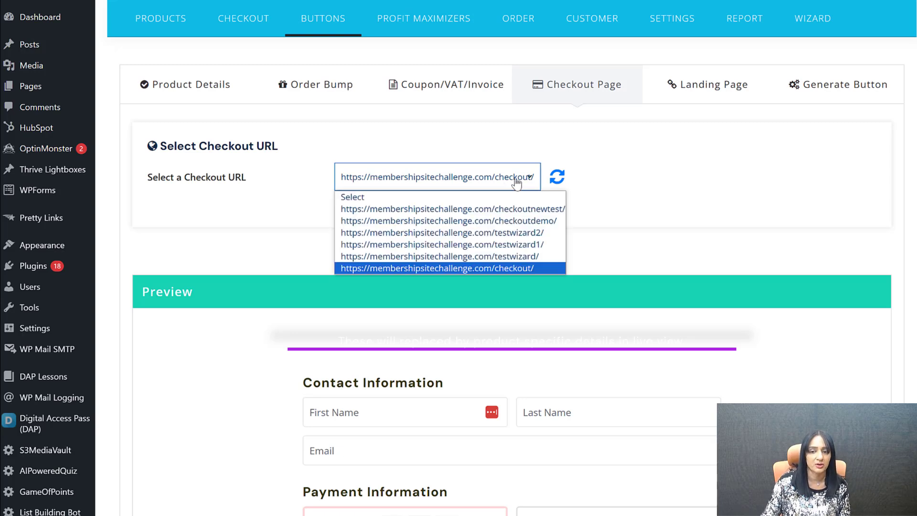
{"action": "left_click", "coordinate": [516, 181]}
- Choose Sales Funnel Challenge as the button's upsell funnel in the landing page settings
{"action": "left_click", "coordinate": [720, 96]}
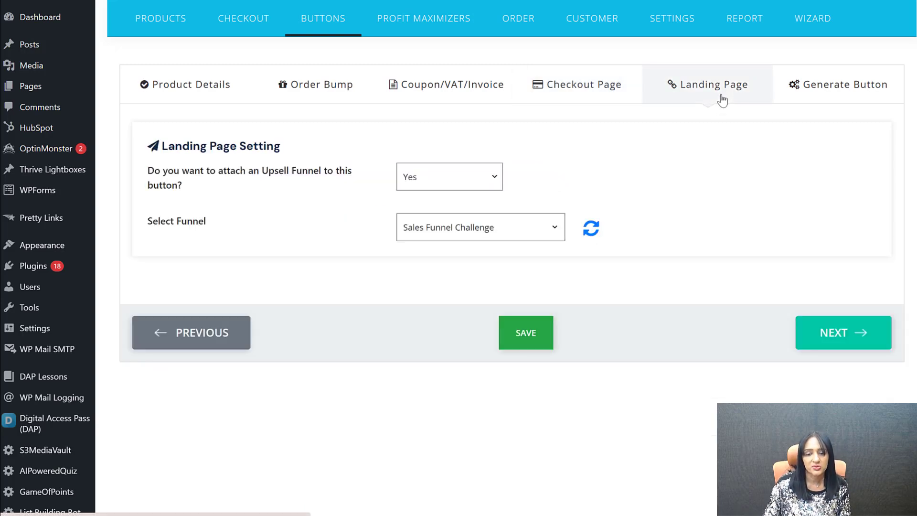
{"action": "left_click", "coordinate": [478, 237]}
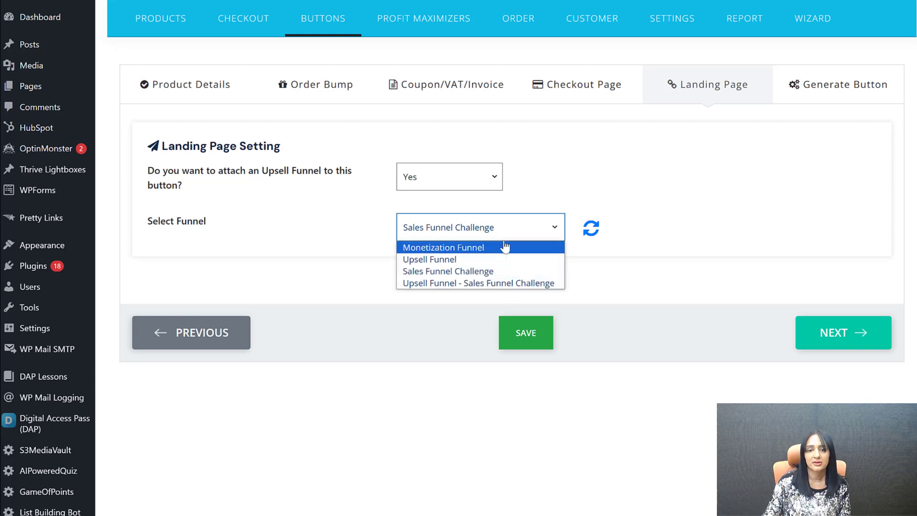
{"action": "left_click", "coordinate": [538, 272]}
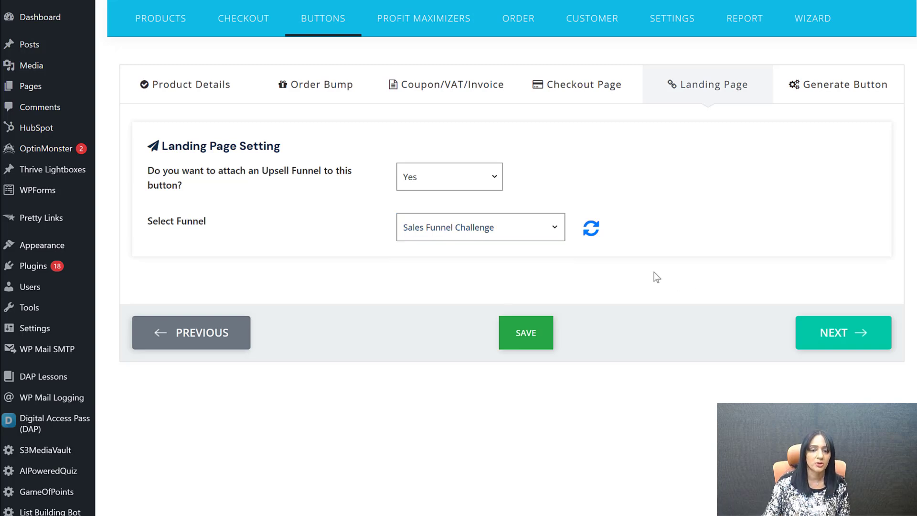
- Open the Upsell Funnel - Sales Funnel Challenge funnel for editing, and check which funnels the button can use
{"action": "mouse_move", "coordinate": [423, 37]}
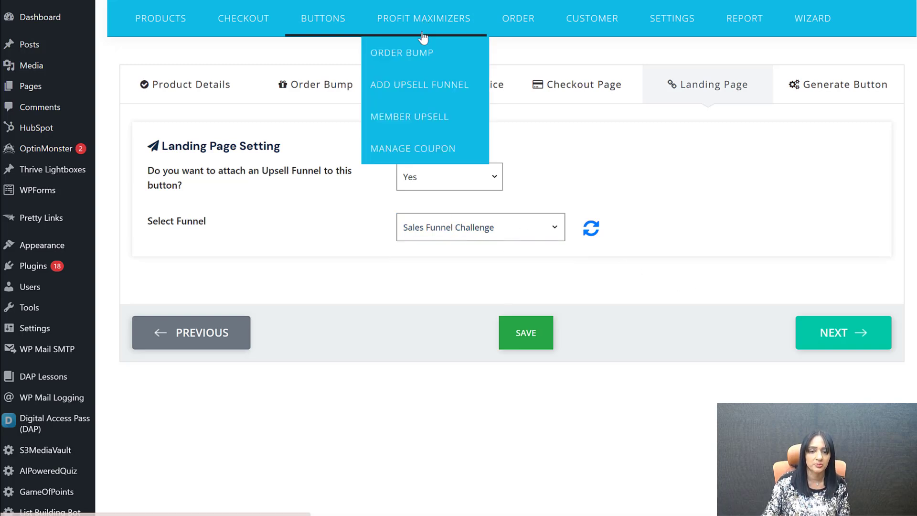
{"action": "left_click", "coordinate": [429, 88]}
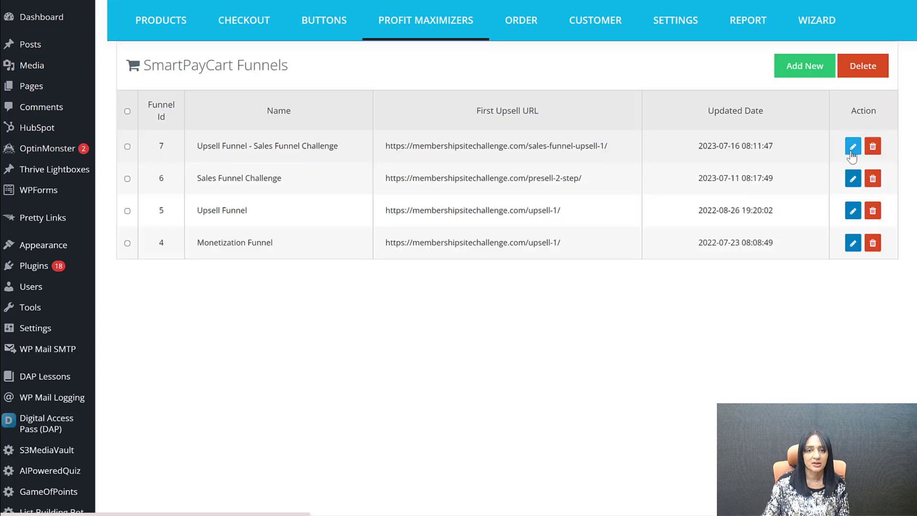
{"action": "left_click", "coordinate": [852, 149]}
{"action": "scroll", "coordinate": [478, 258], "scroll_direction": "down", "scroll_amount": 1}
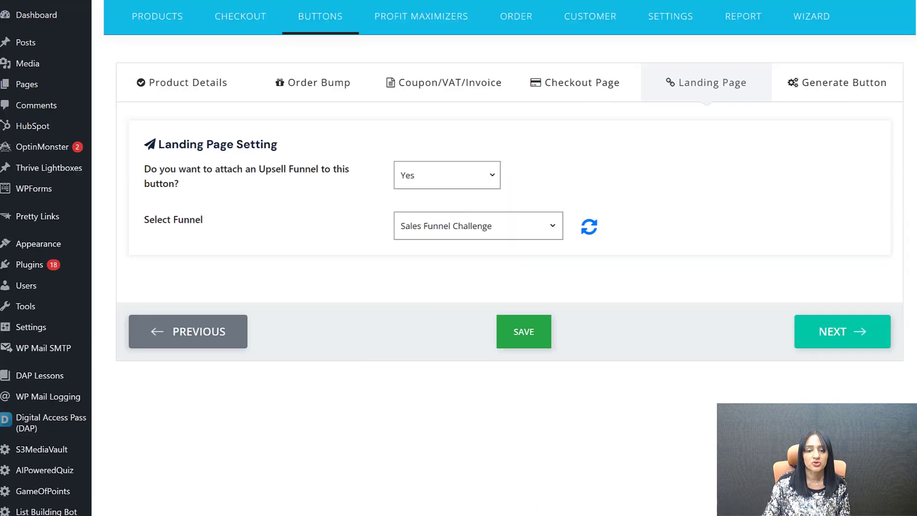
{"action": "left_click", "coordinate": [537, 233]}
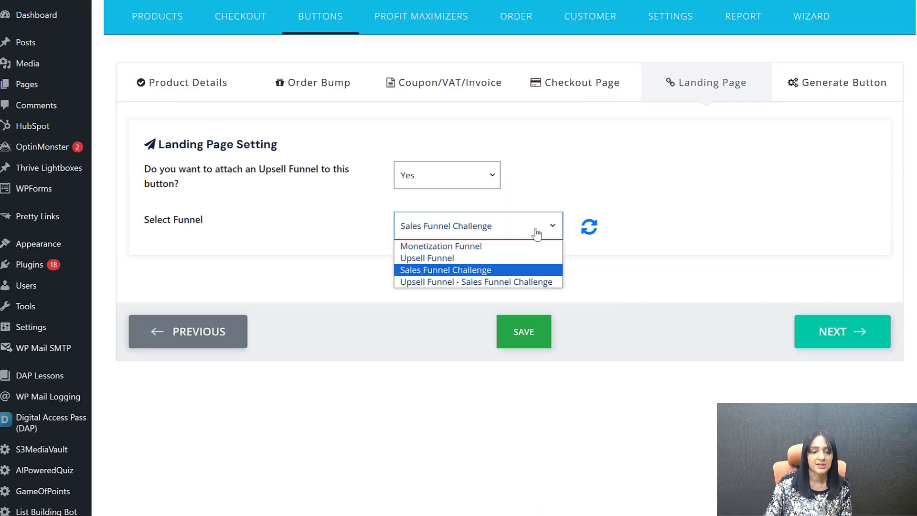
{"action": "left_click", "coordinate": [536, 233]}
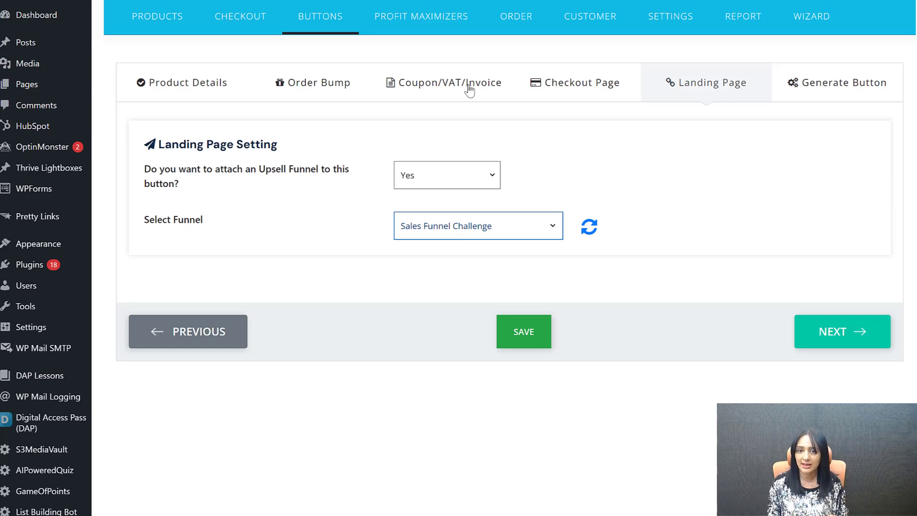
- Examine the upsell, downsell and final landing page URLs in the Upsell Funnel - Sales Funnel Challenge flow
{"action": "scroll", "coordinate": [530, 132], "scroll_direction": "down", "scroll_amount": 10}
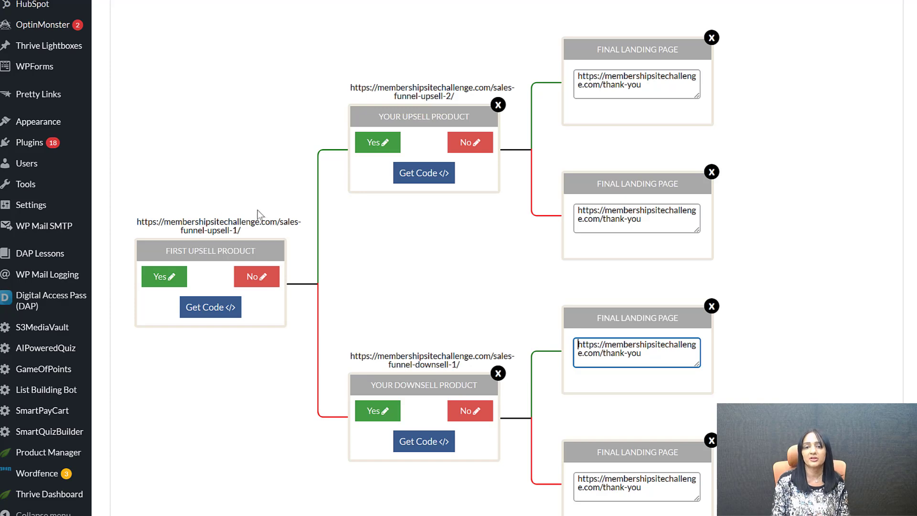
{"action": "left_click_drag", "start_coordinate": [245, 234], "coordinate": [149, 221]}
{"action": "scroll", "coordinate": [248, 136], "scroll_direction": "up", "scroll_amount": 1}
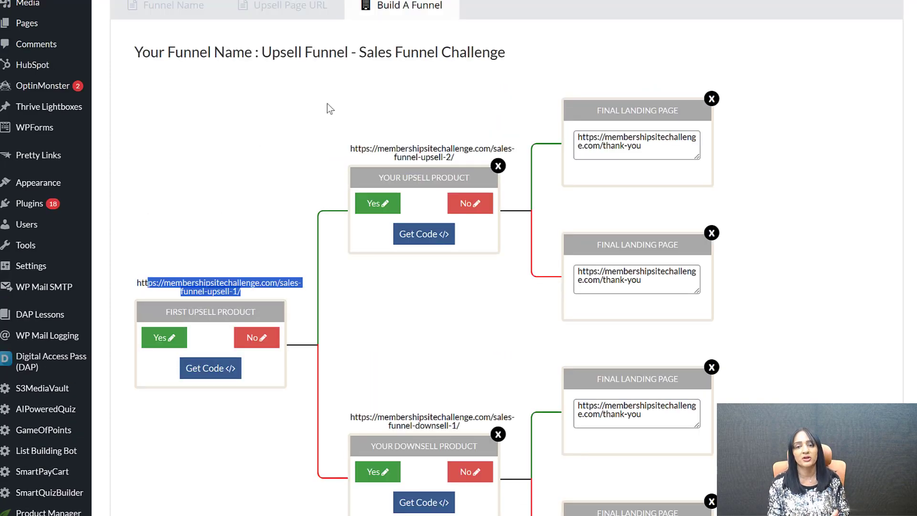
{"action": "scroll", "coordinate": [328, 104], "scroll_direction": "up", "scroll_amount": 1}
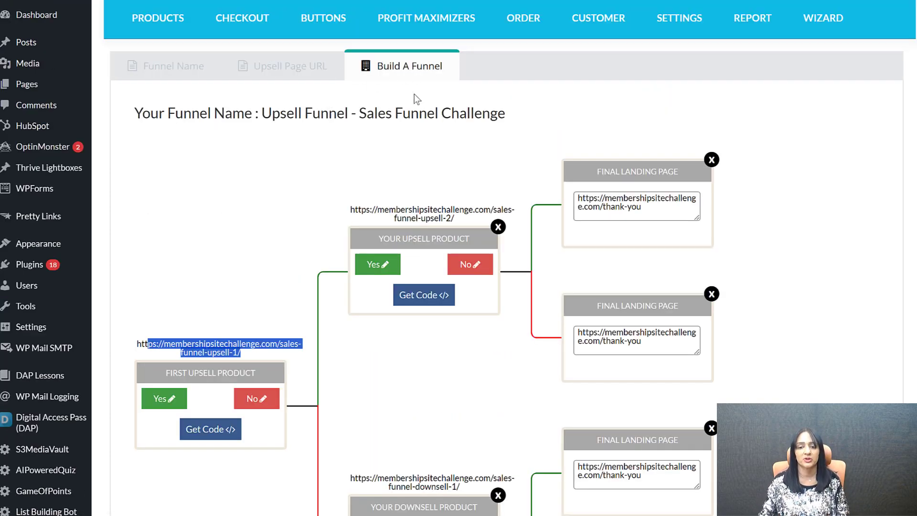
{"action": "left_click", "coordinate": [183, 277]}
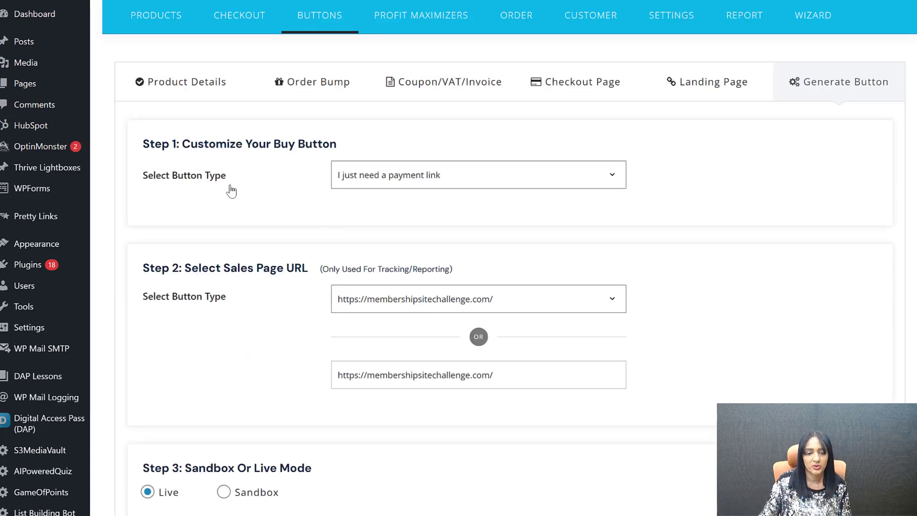
- Review the button type, sales page URL and sandbox or live mode used to generate the button
{"action": "scroll", "coordinate": [731, 205], "scroll_direction": "down", "scroll_amount": 5}
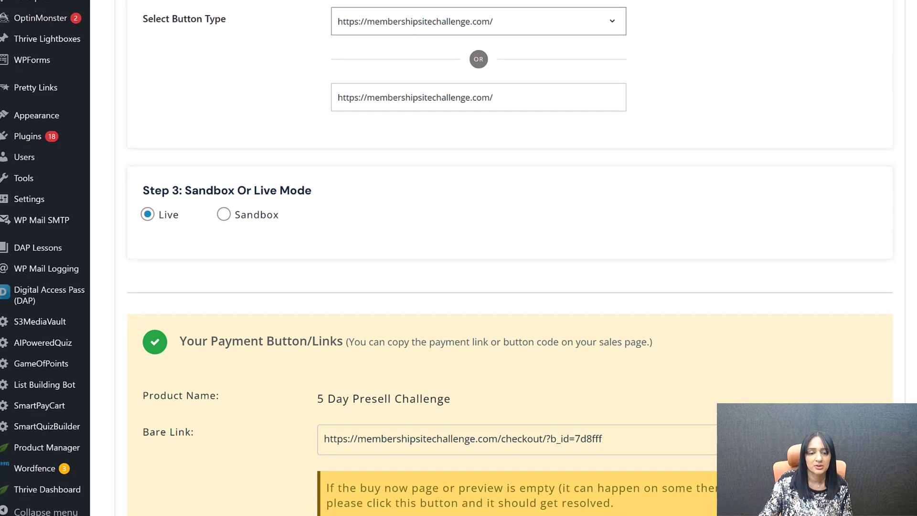
{"action": "scroll", "coordinate": [907, 195], "scroll_direction": "up", "scroll_amount": 5}
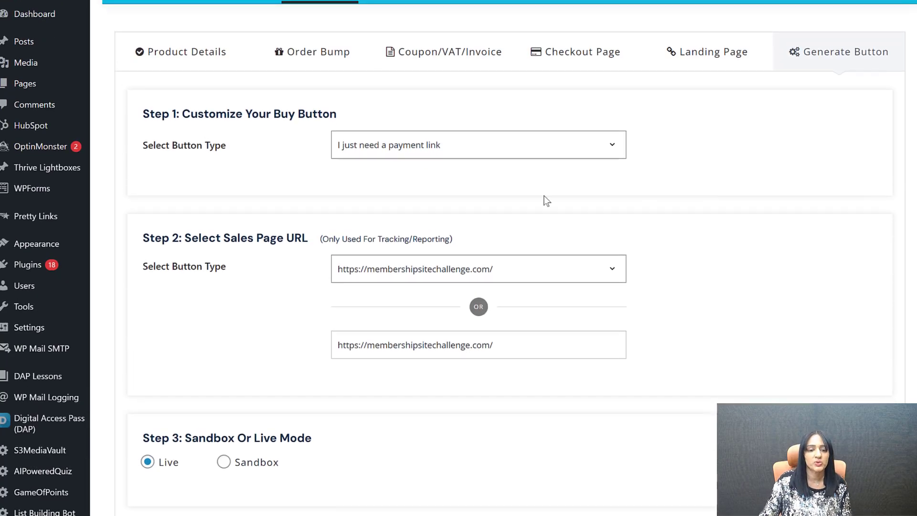
{"action": "left_click", "coordinate": [418, 157]}
{"action": "left_click", "coordinate": [417, 164]}
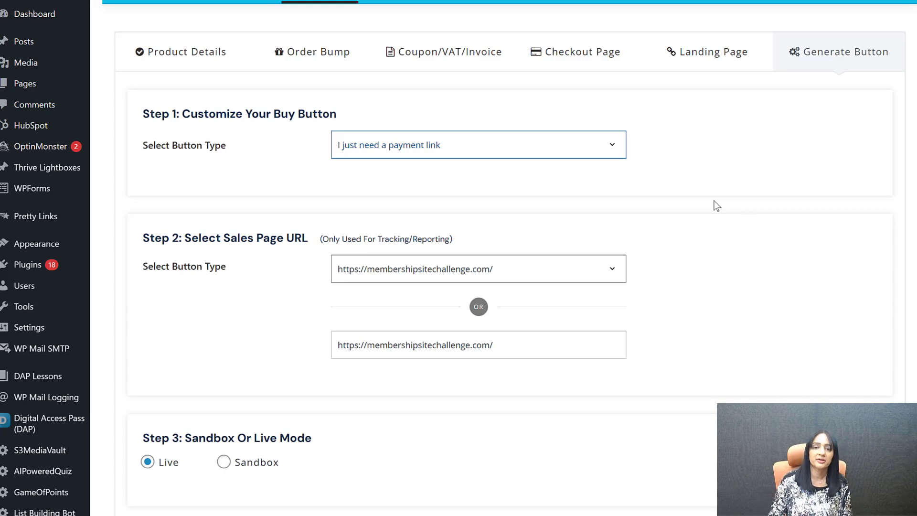
- Highlight the bare payment link generated for the 5 Day Presell Challenge button
{"action": "scroll", "coordinate": [909, 301], "scroll_direction": "down", "scroll_amount": 3}
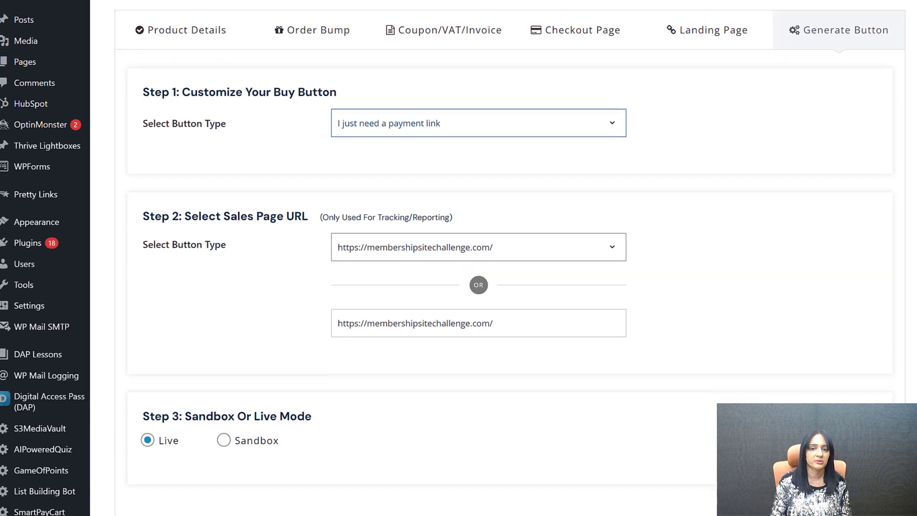
{"action": "scroll", "coordinate": [908, 306], "scroll_direction": "down", "scroll_amount": 1}
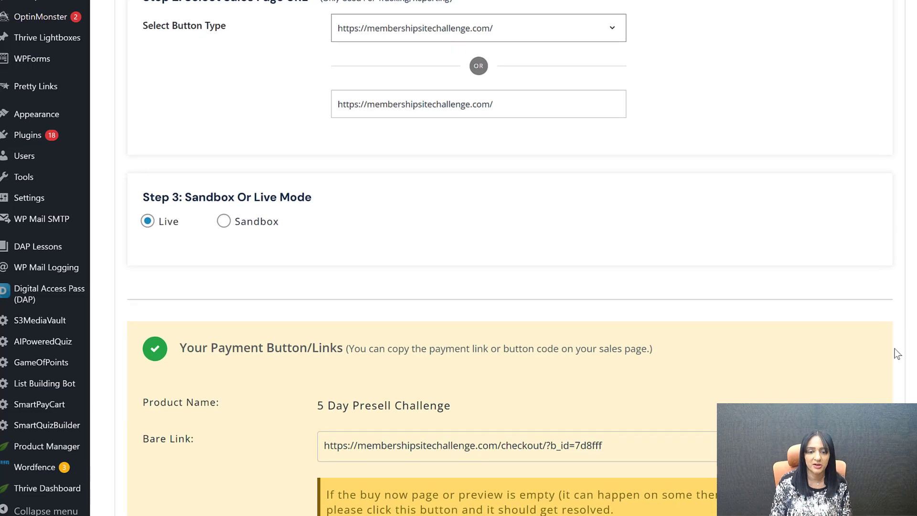
{"action": "scroll", "coordinate": [891, 379], "scroll_direction": "down", "scroll_amount": 2}
{"action": "left_click_drag", "start_coordinate": [657, 351], "coordinate": [282, 345]}
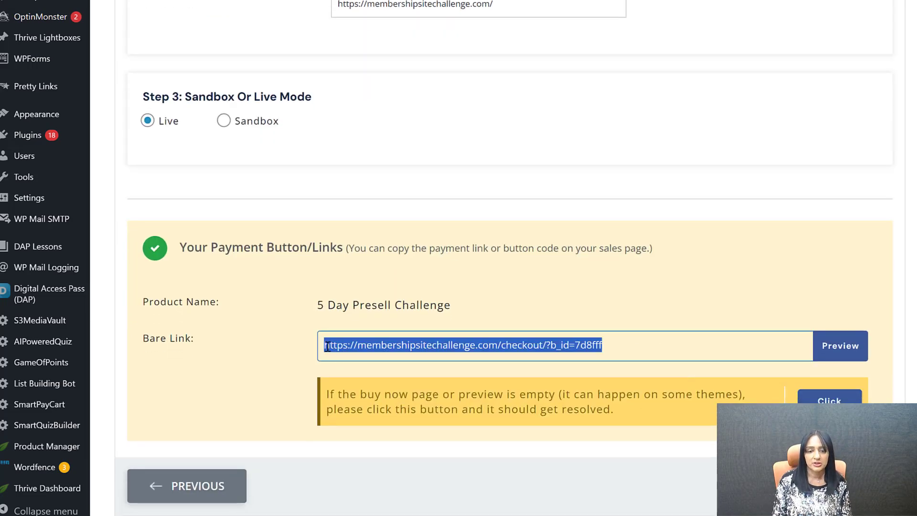
{"action": "left_click", "coordinate": [285, 373]}
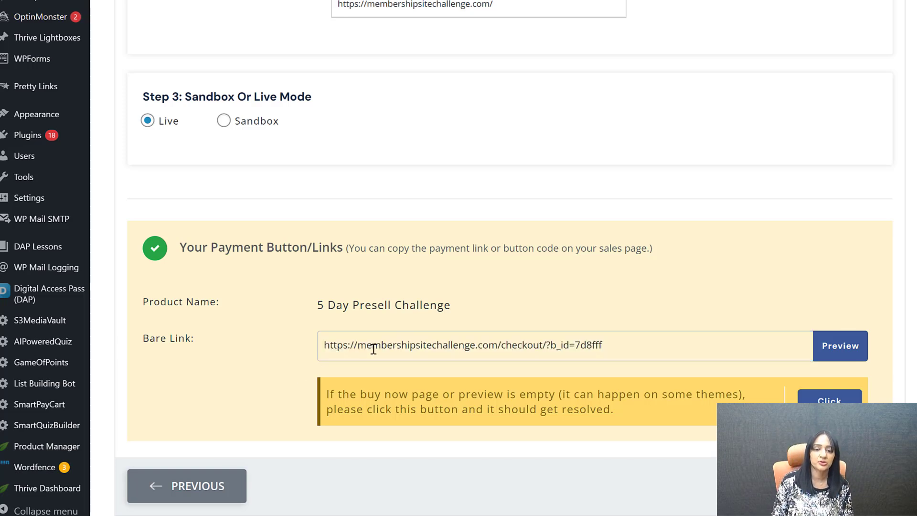
{"action": "left_click_drag", "start_coordinate": [659, 351], "coordinate": [174, 331]}
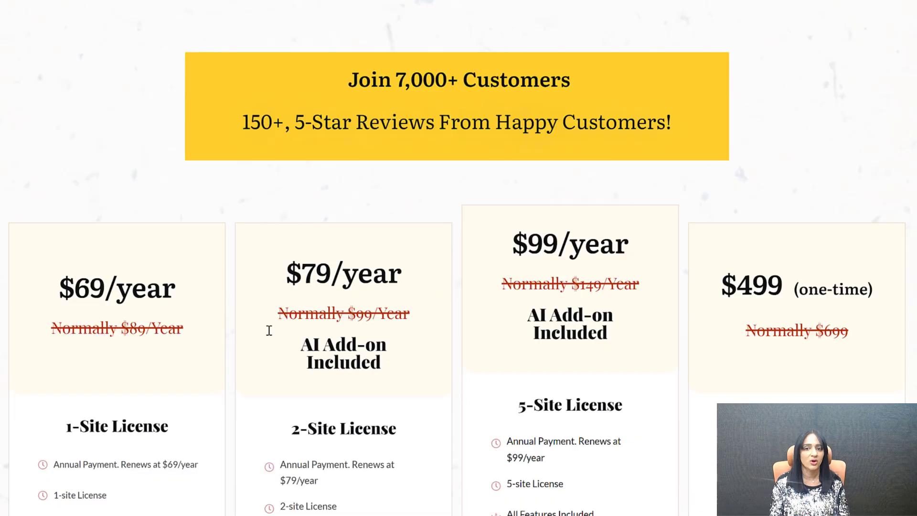
- Open the checkout page for the 1-Site License plan and review its contact fields, payment options, order bump, coupon section and order details
{"action": "scroll", "coordinate": [158, 364], "scroll_direction": "down", "scroll_amount": 2}
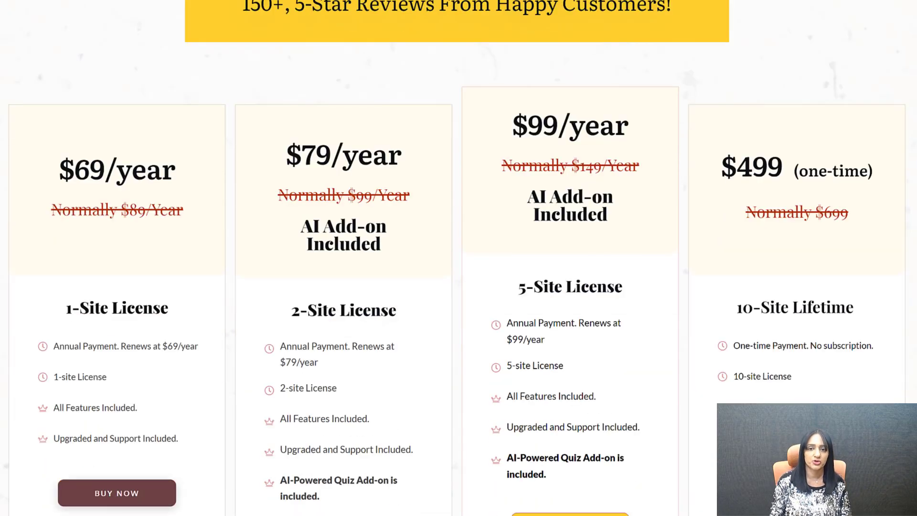
{"action": "left_click", "coordinate": [117, 493]}
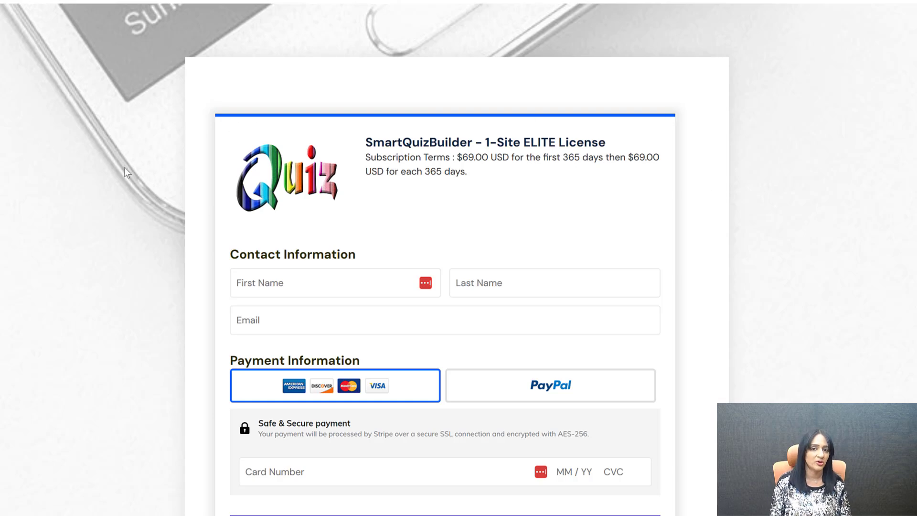
{"action": "scroll", "coordinate": [446, 258], "scroll_direction": "down", "scroll_amount": 5}
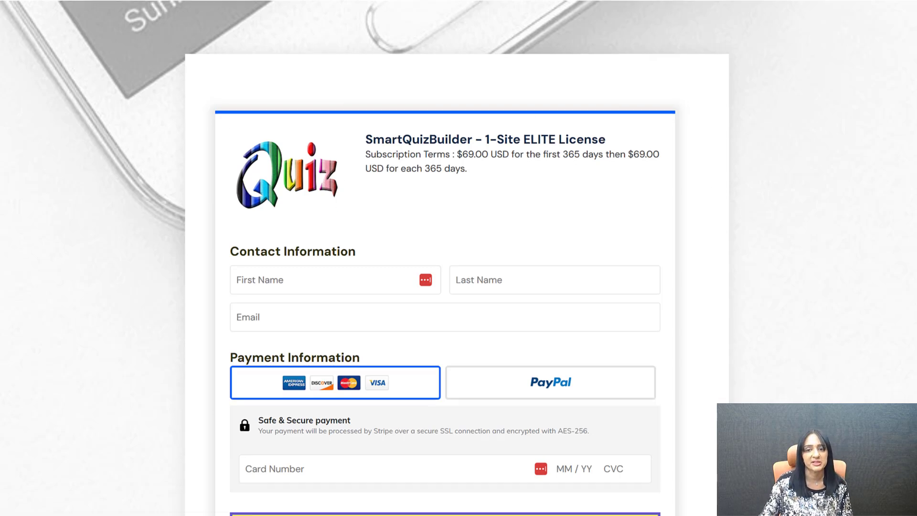
{"action": "scroll", "coordinate": [445, 258], "scroll_direction": "down", "scroll_amount": 5}
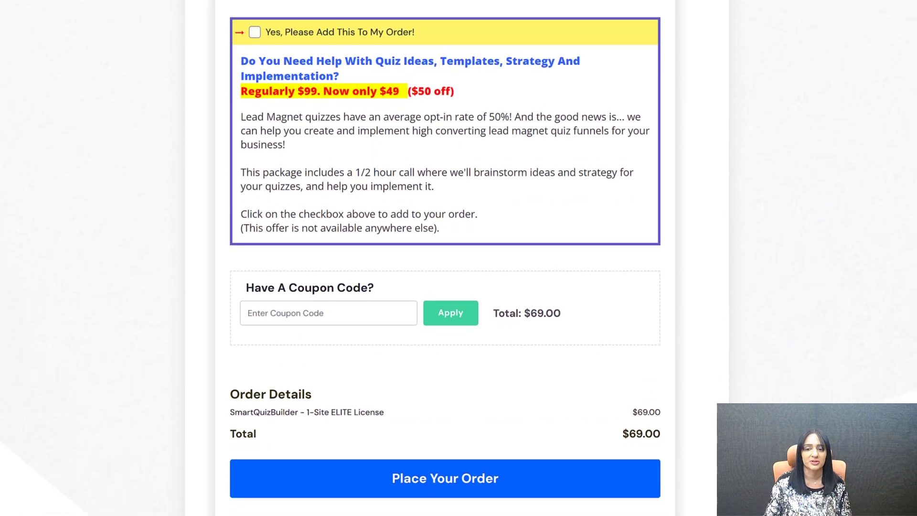
{"action": "scroll", "coordinate": [446, 258], "scroll_direction": "up", "scroll_amount": 2}
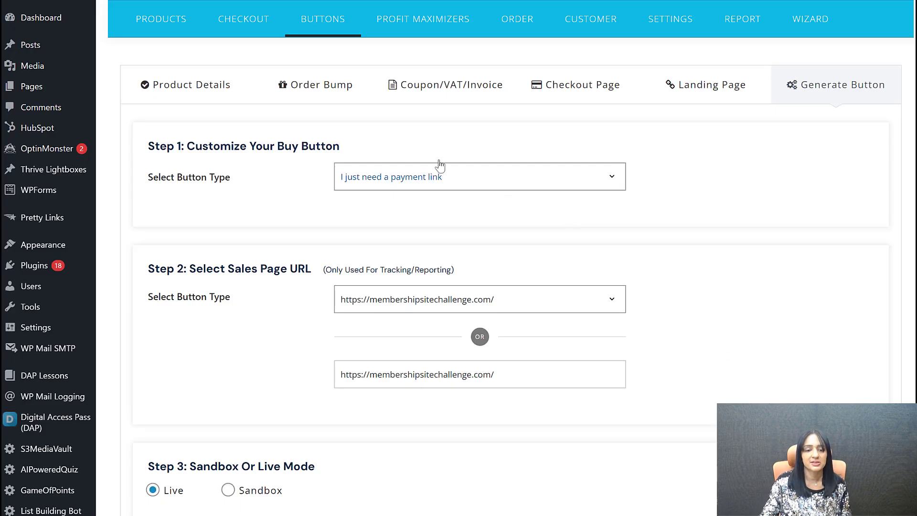
- Review the button types that can be created besides Buy Now
{"action": "mouse_move", "coordinate": [341, 40]}
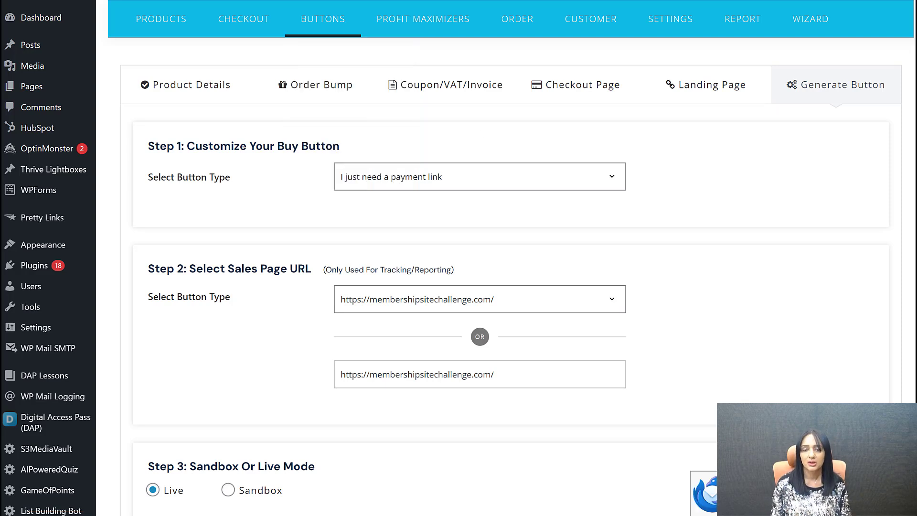
{"action": "mouse_move", "coordinate": [327, 34]}
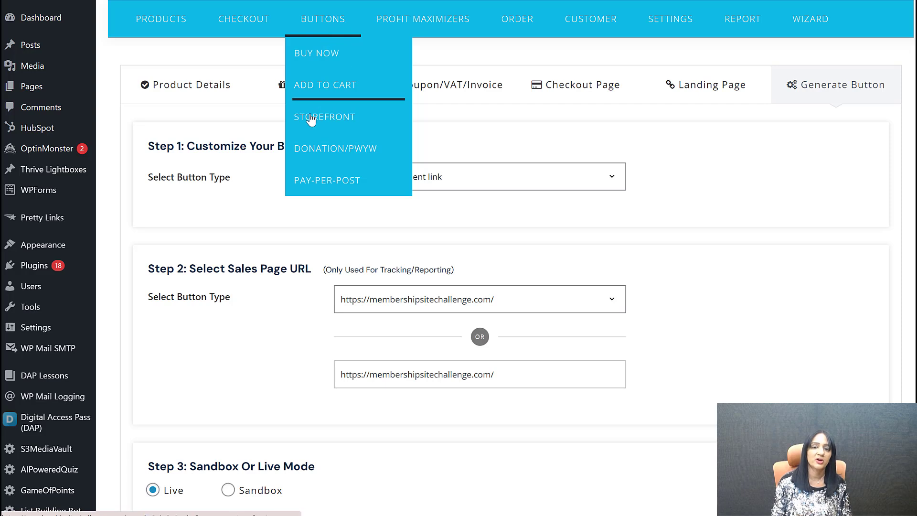